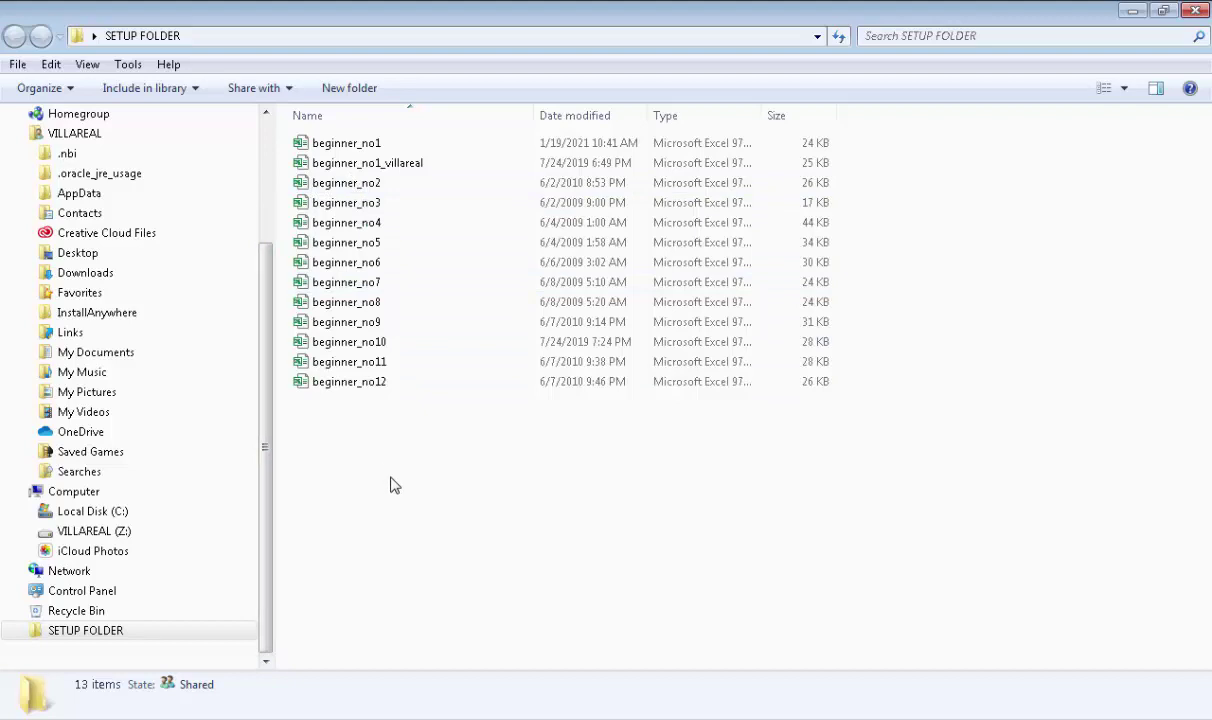
Open the beginner_no2 workbook and select the whole Daily Inventory table A1:E9
left_click(308, 186)
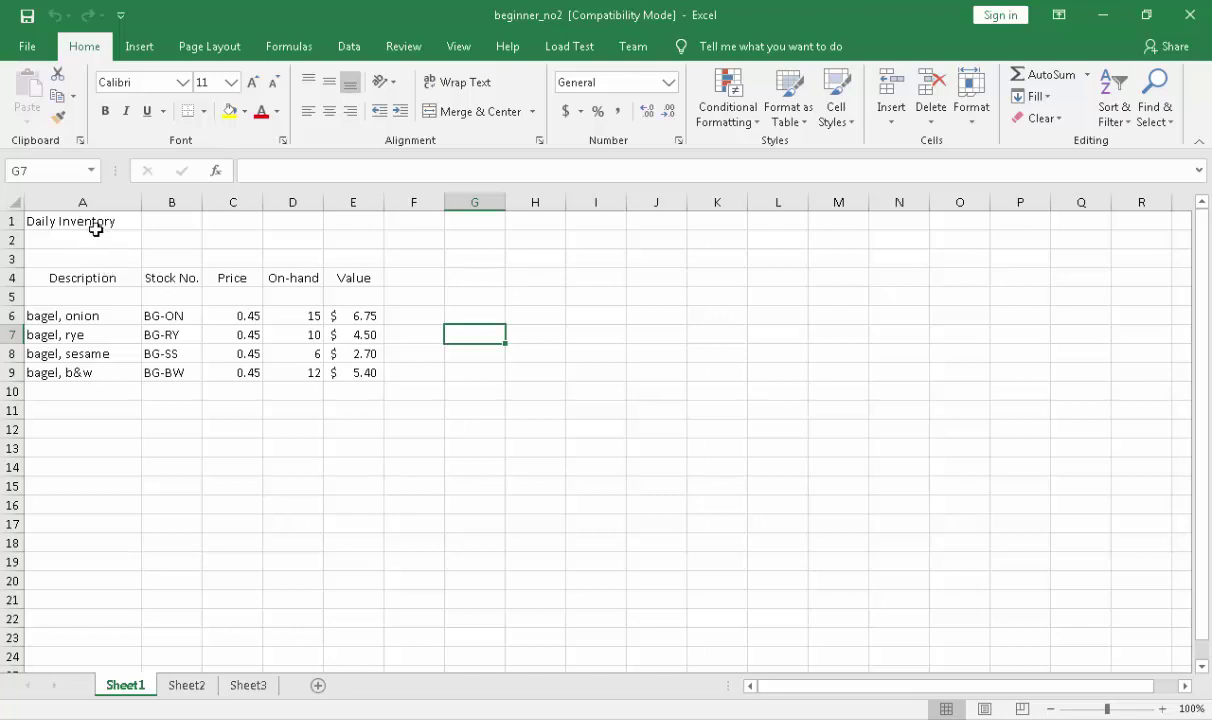
left_click(95, 229)
key("ctrl+a")
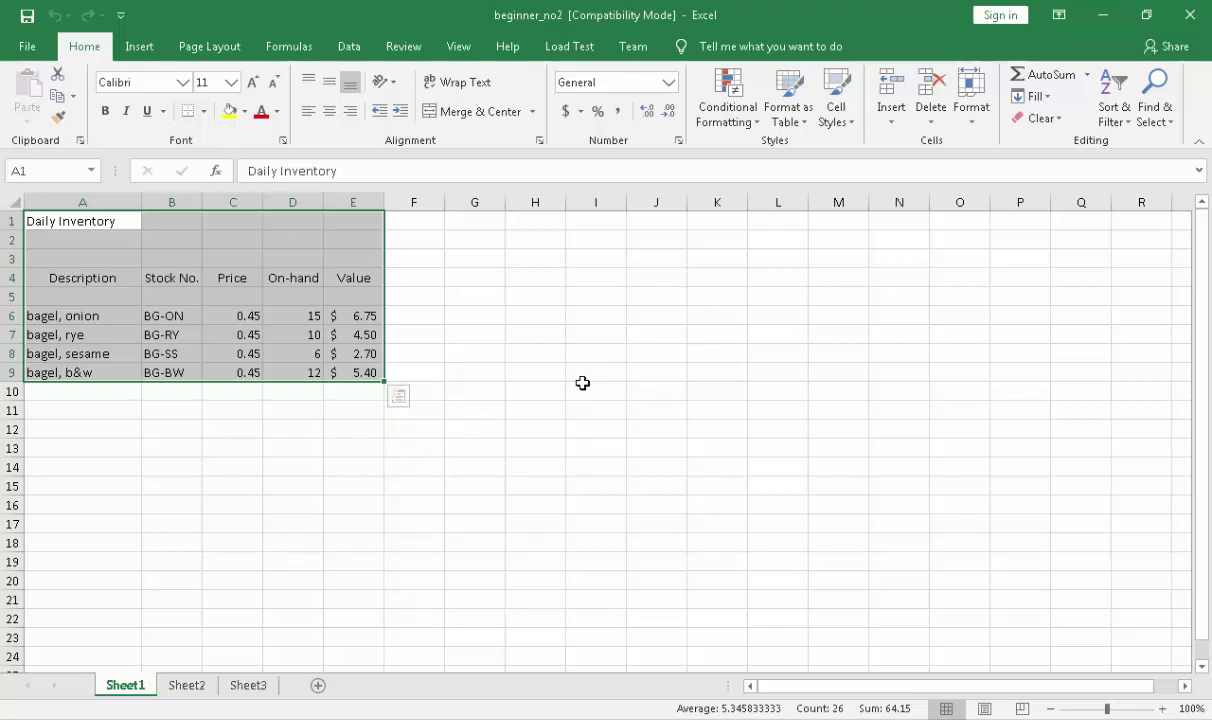
left_click(1190, 708)
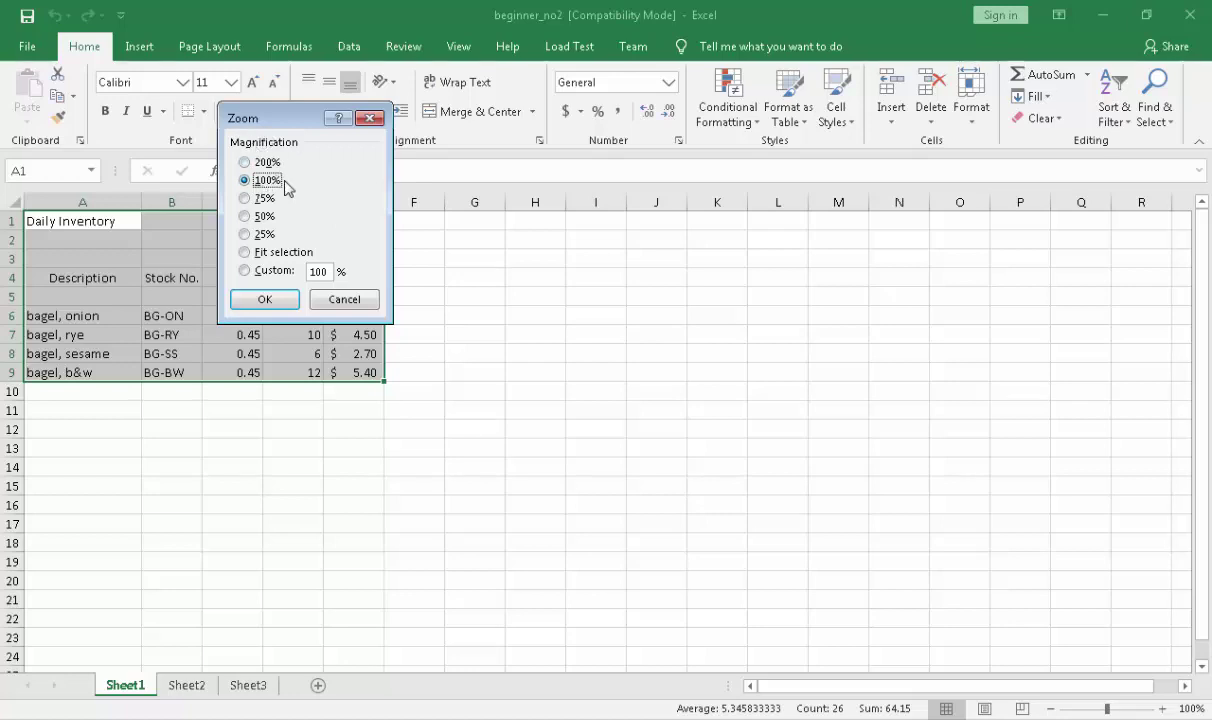
left_click(265, 300)
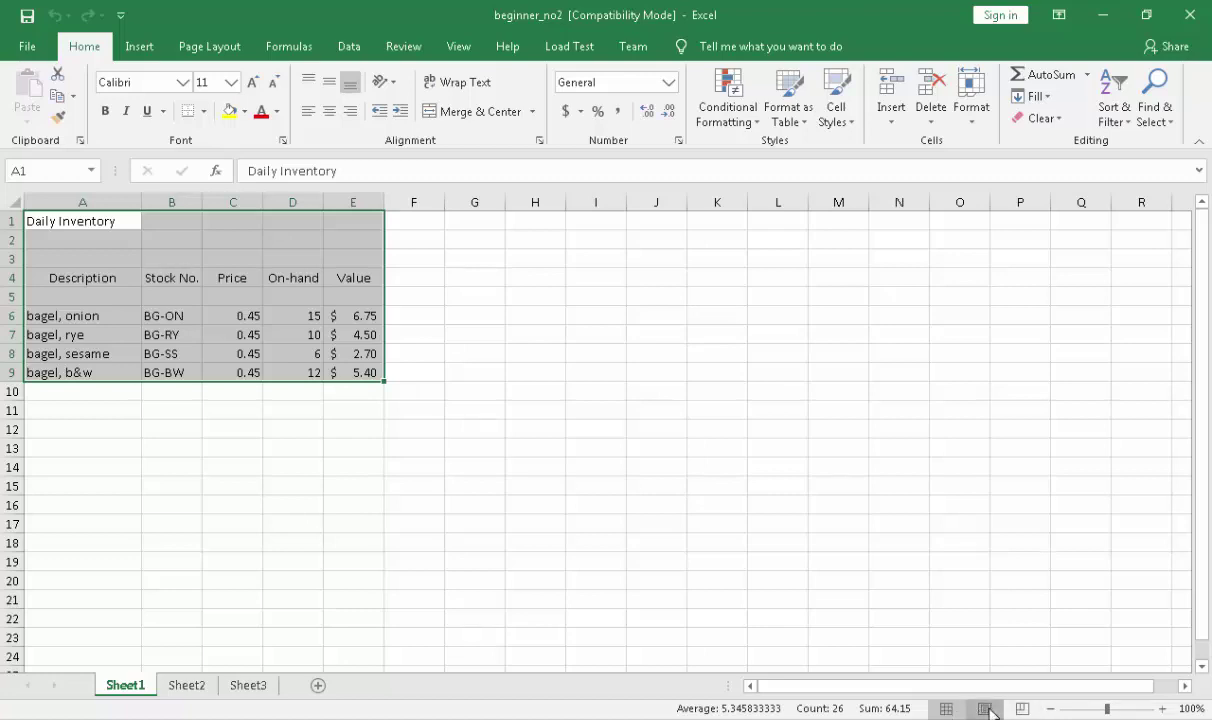
left_click(985, 708)
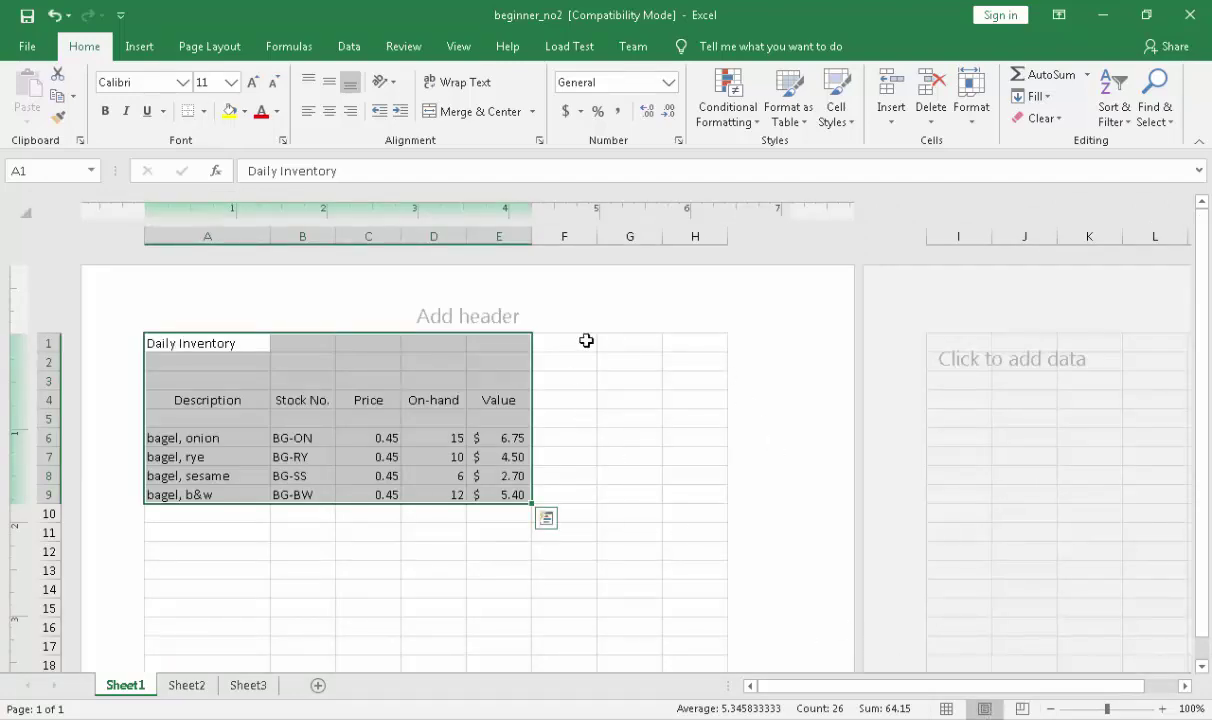
left_click(946, 708)
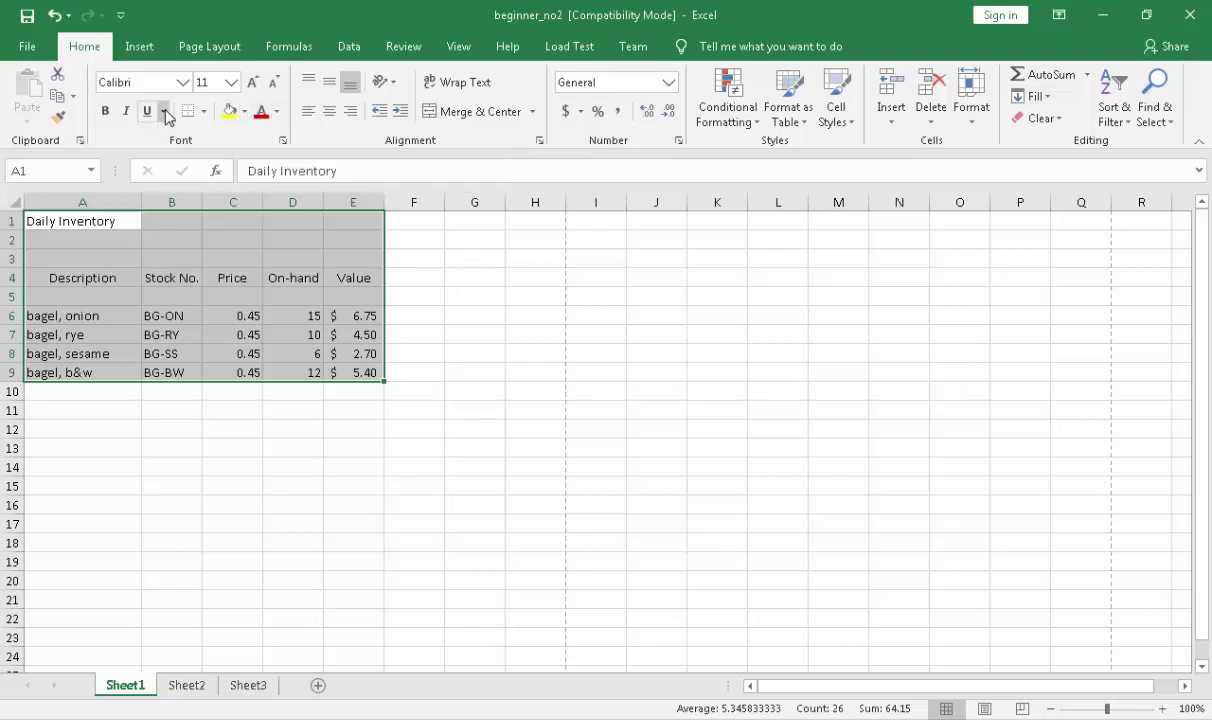
Give the inventory table cells a white fill and Automatic black font colour, leaving orientation unchanged
left_click(245, 113)
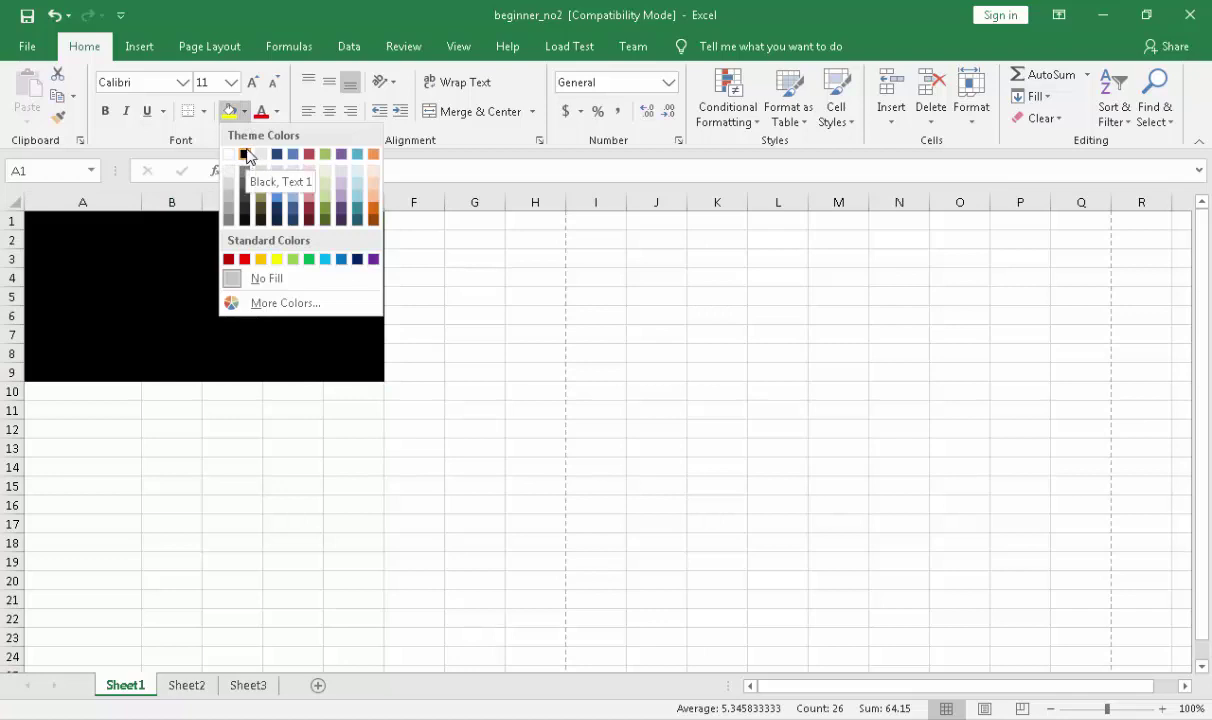
left_click(244, 113)
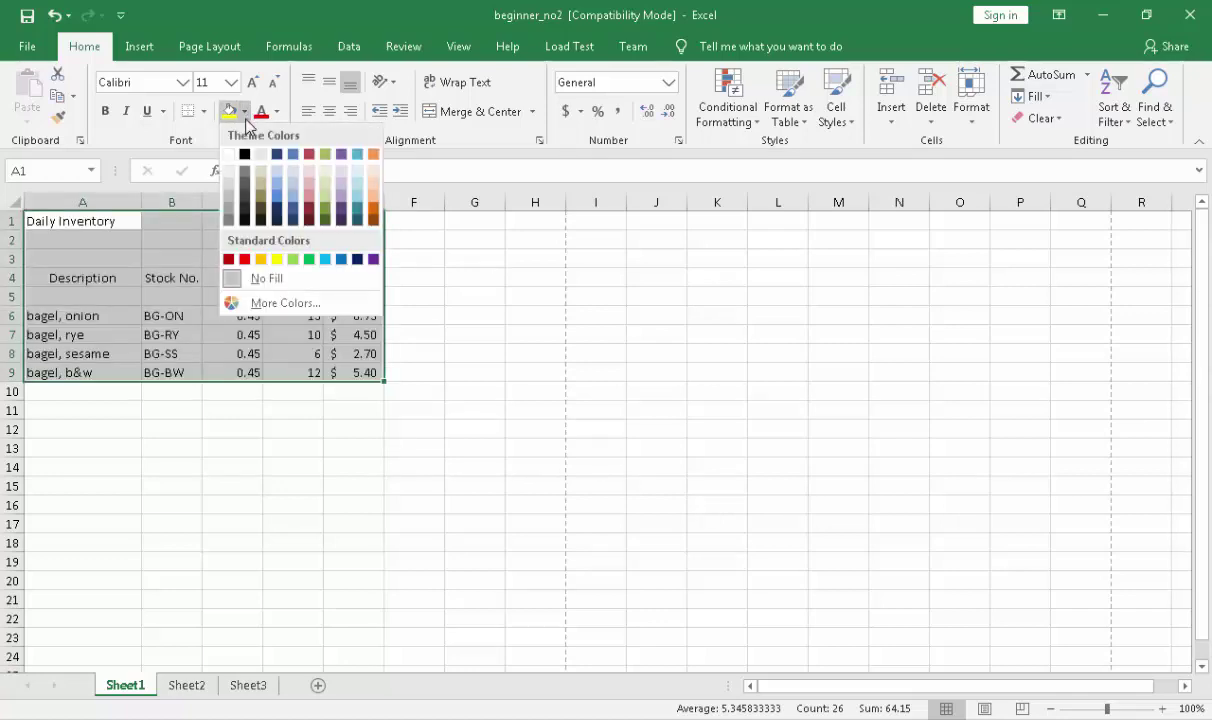
left_click(244, 113)
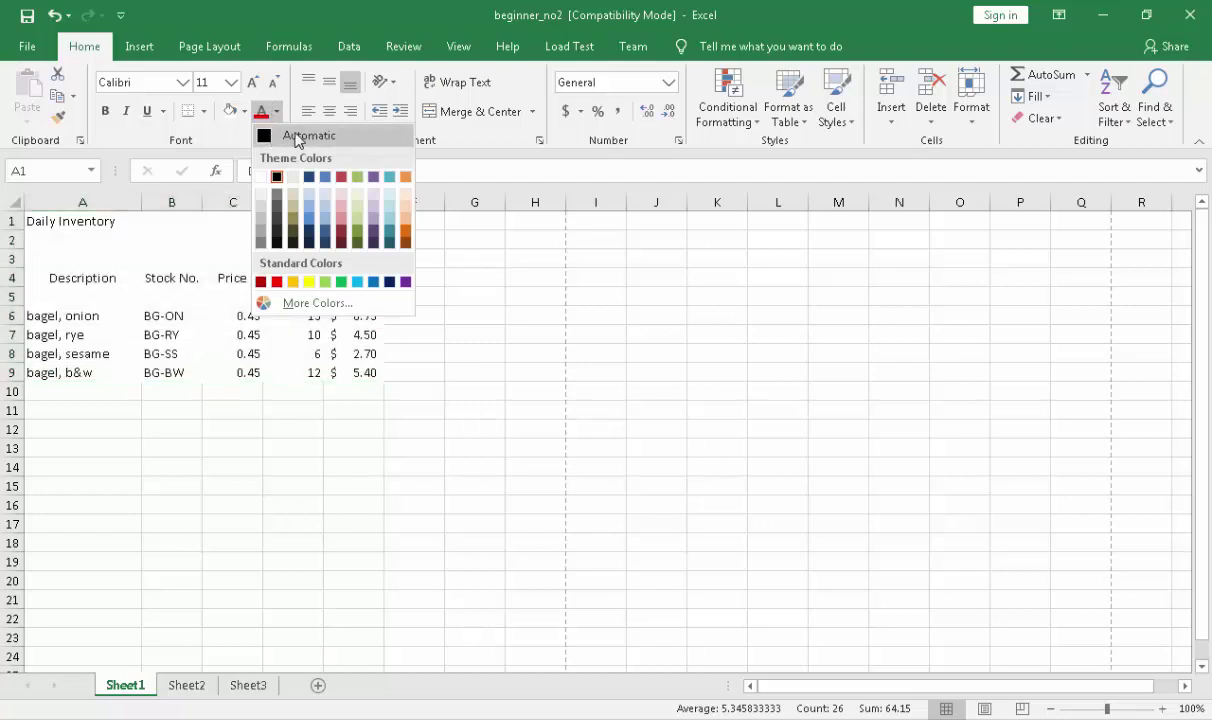
left_click(296, 137)
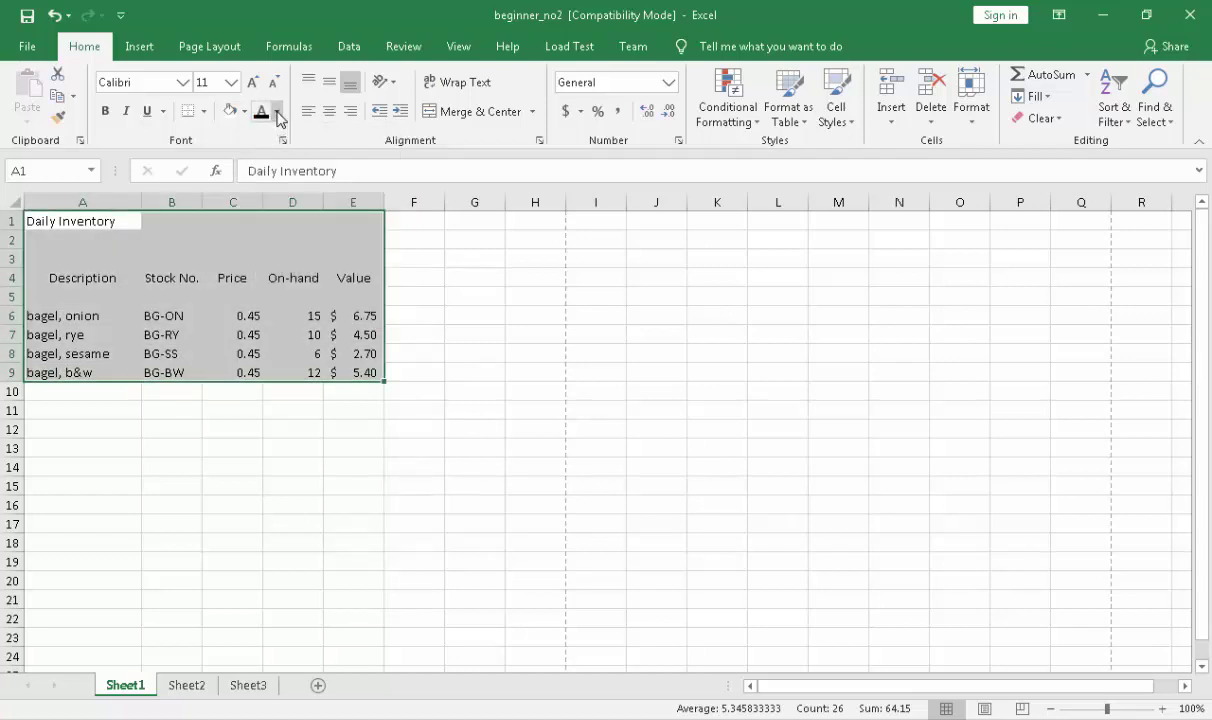
left_click(245, 114)
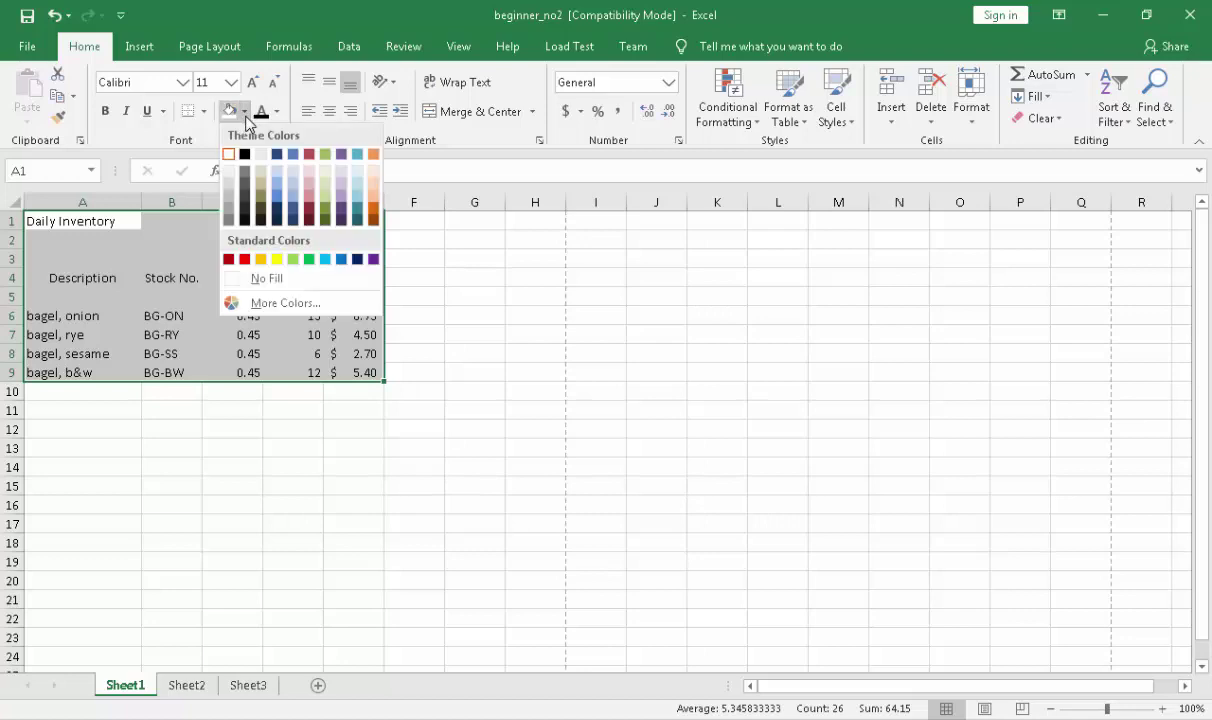
left_click(400, 95)
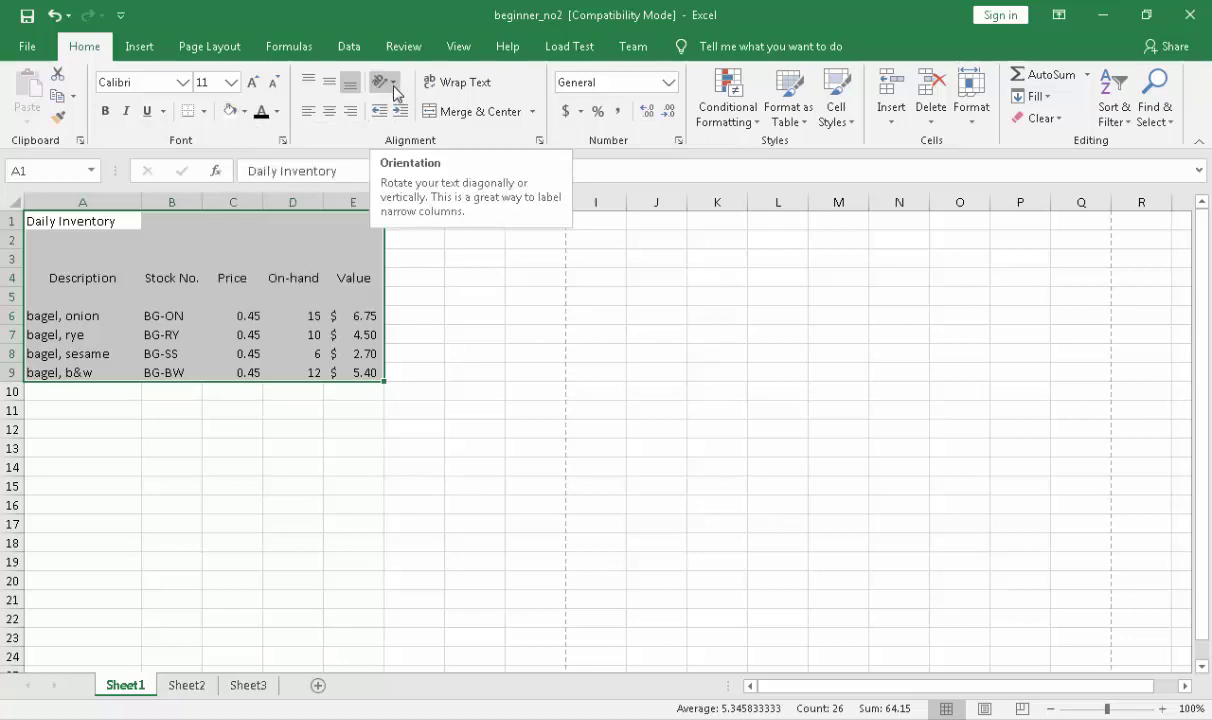
left_click(393, 90)
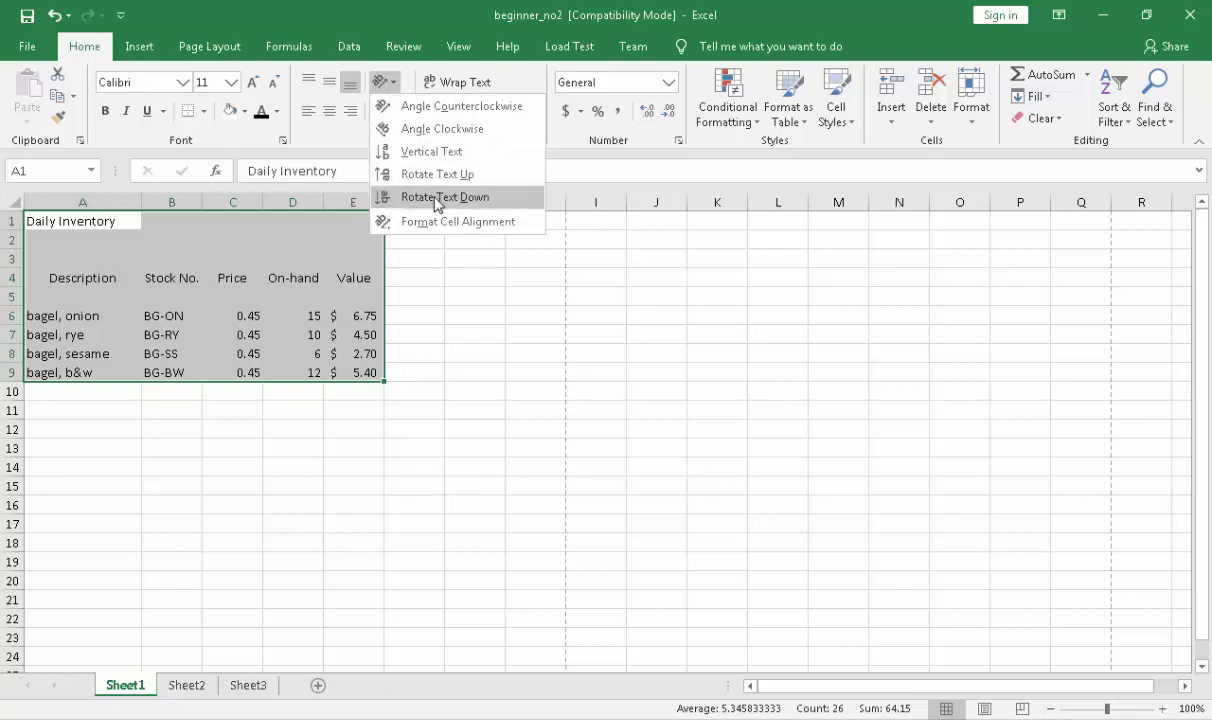
left_click(212, 310)
left_click(119, 222)
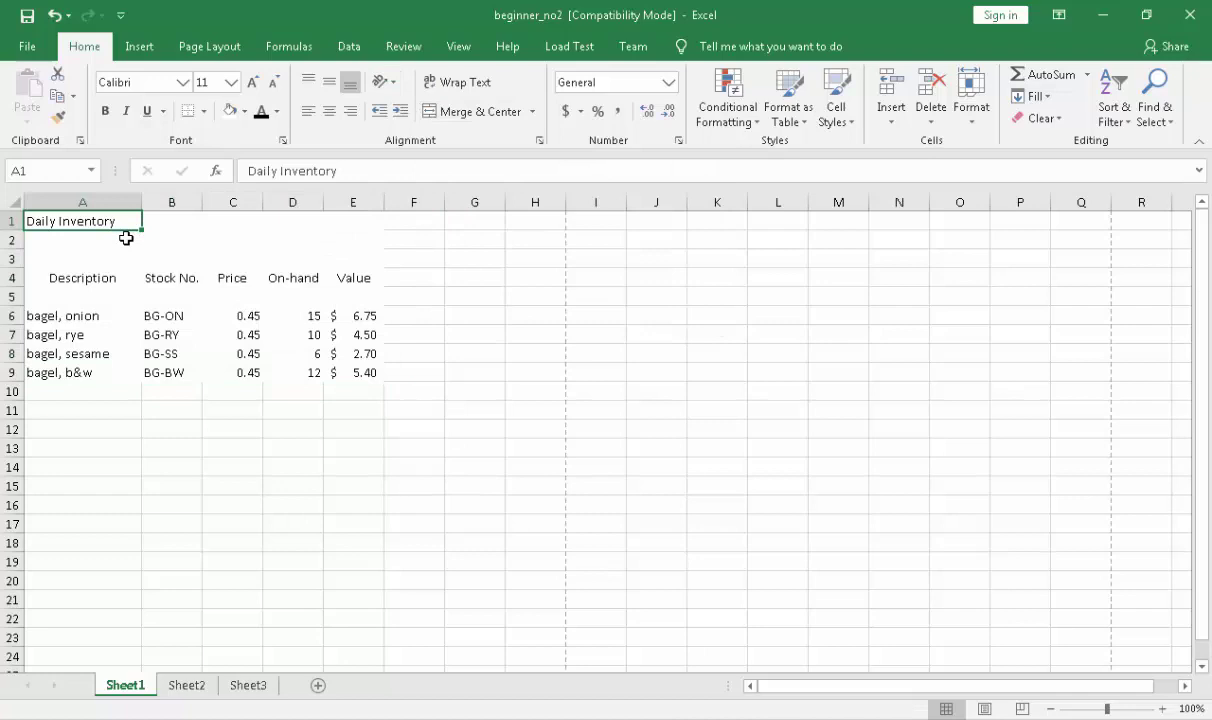
left_click(100, 278)
left_click_drag(584, 241, 292, 522)
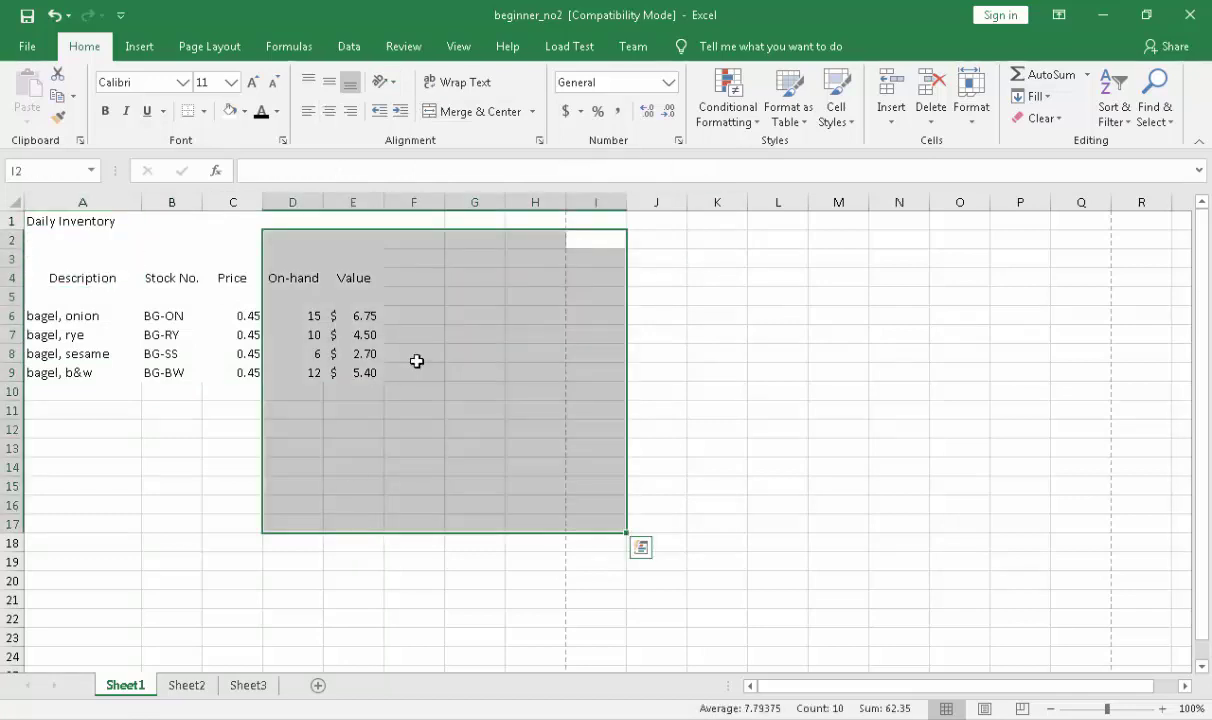
left_click(717, 296)
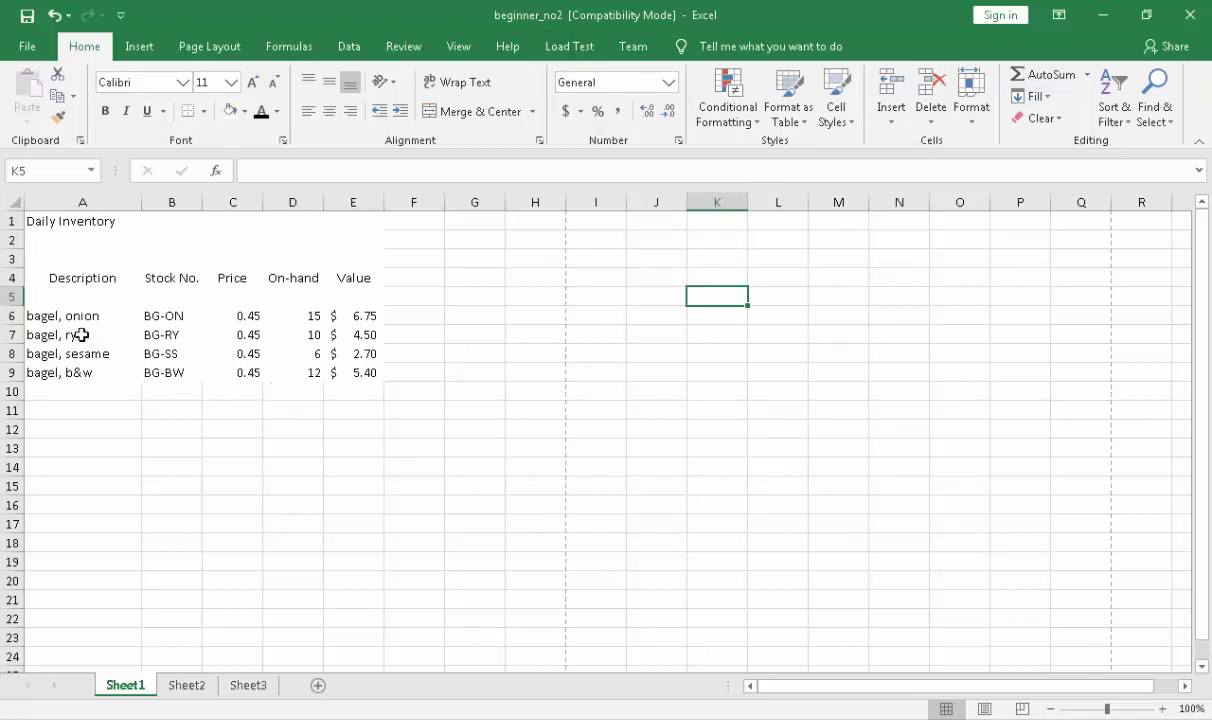
Zoom the sheet to 200% and bring column A back into view
left_click(1189, 709)
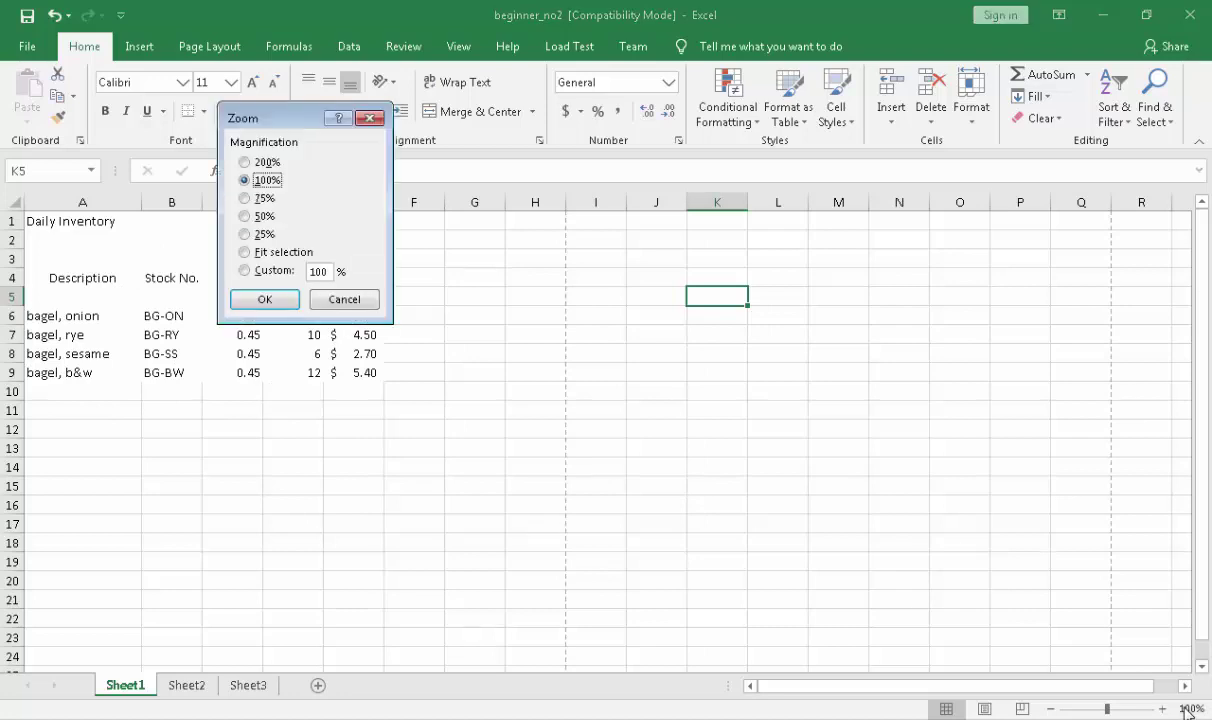
left_click_drag(262, 117, 296, 248)
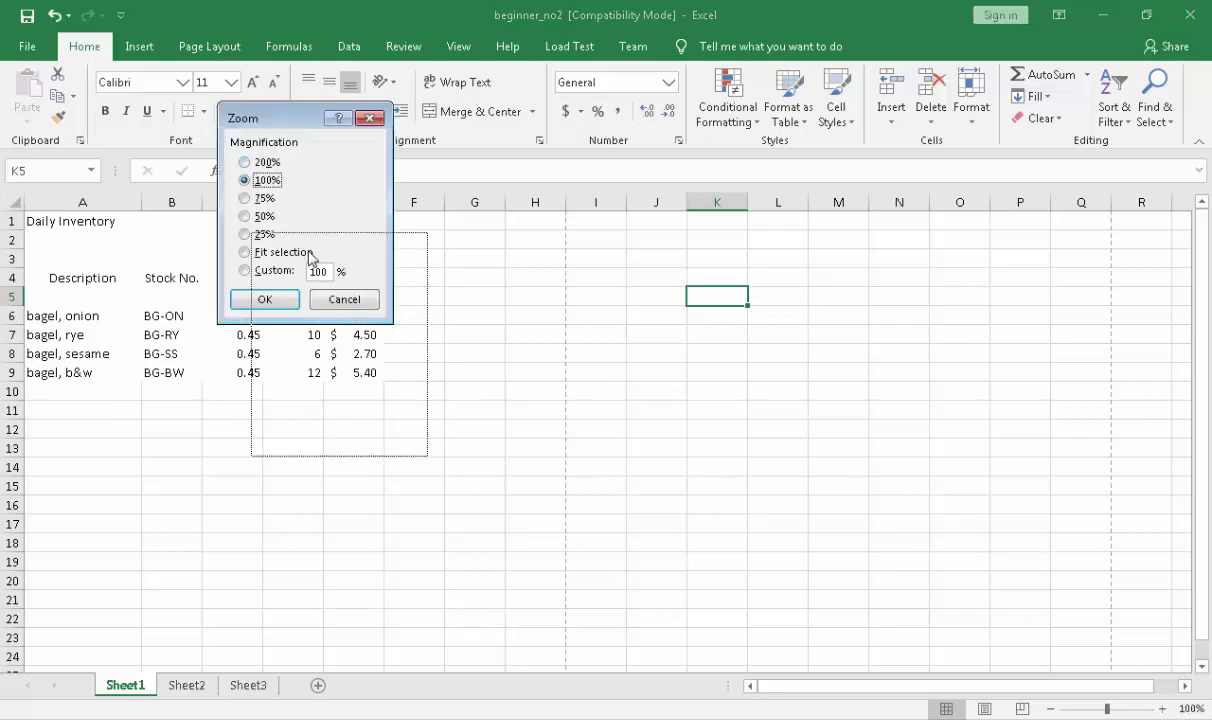
left_click(303, 293)
left_click(299, 431)
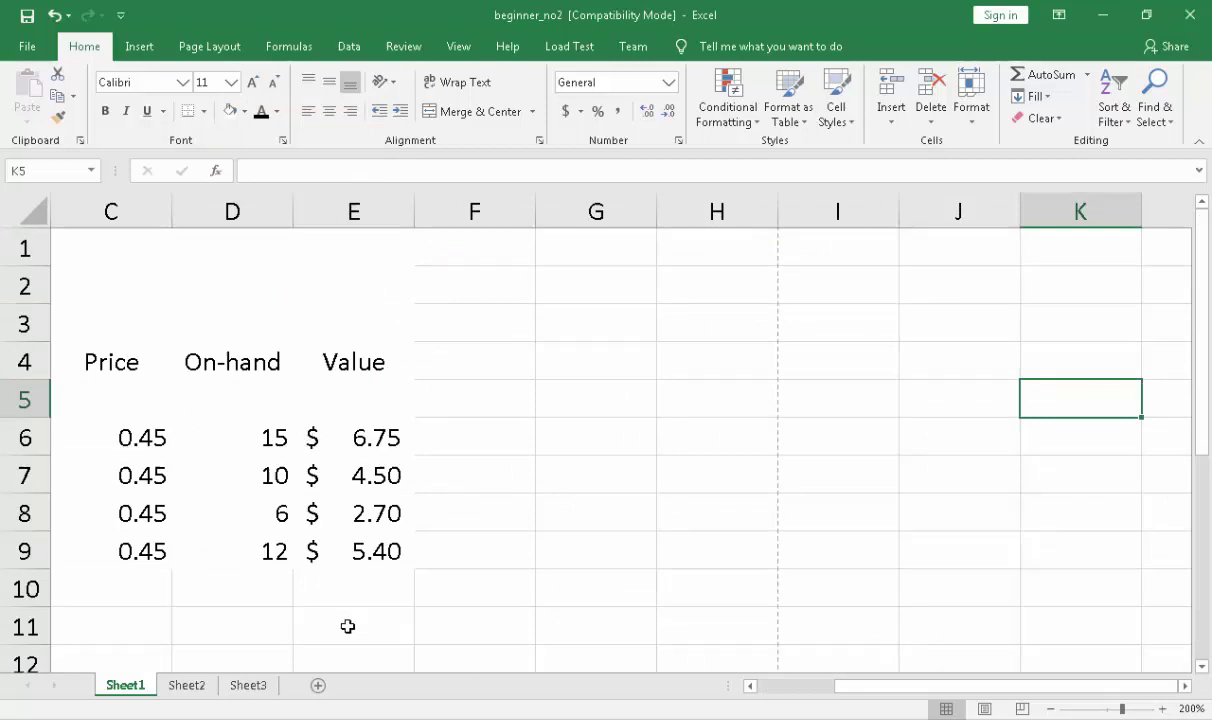
left_click(768, 686)
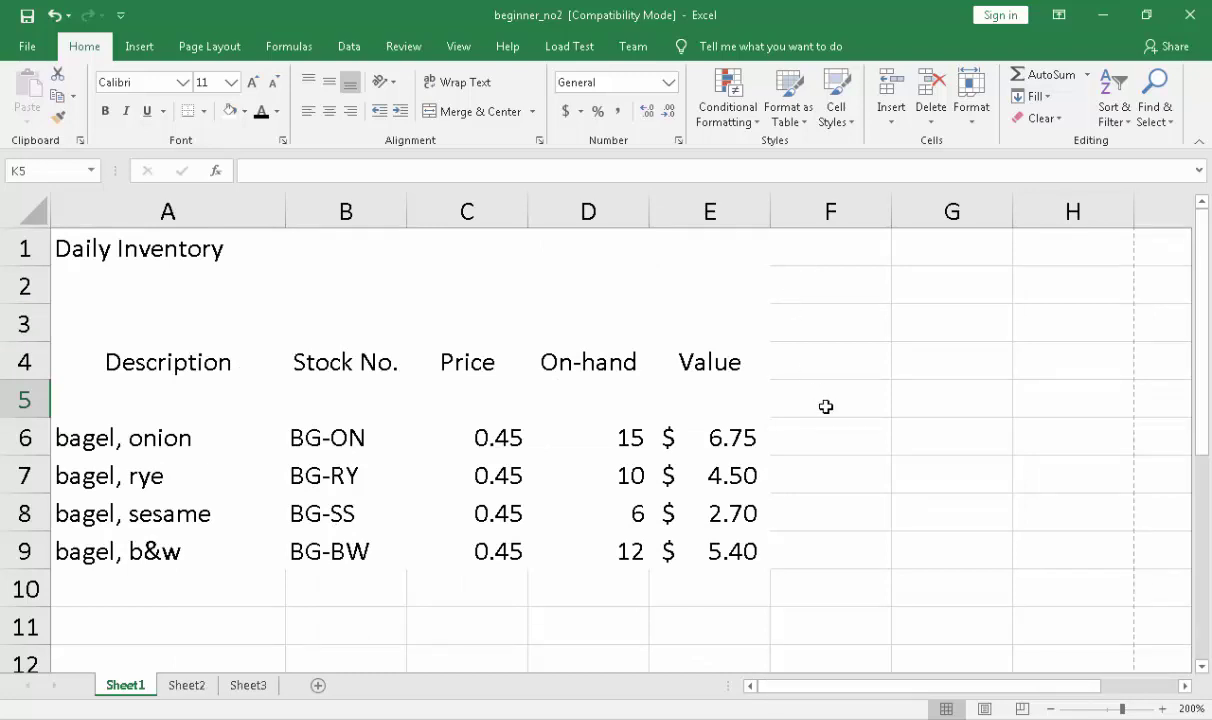
left_click(179, 247)
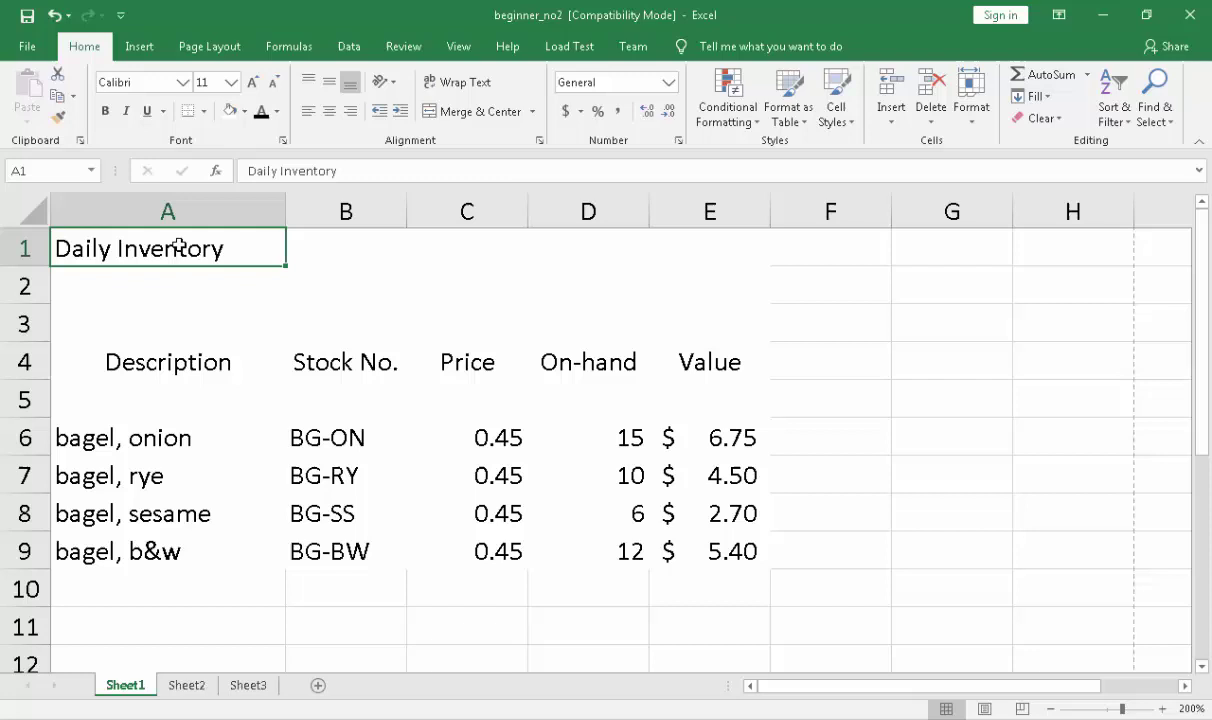
left_click(328, 243)
left_click(444, 247)
left_click(168, 362)
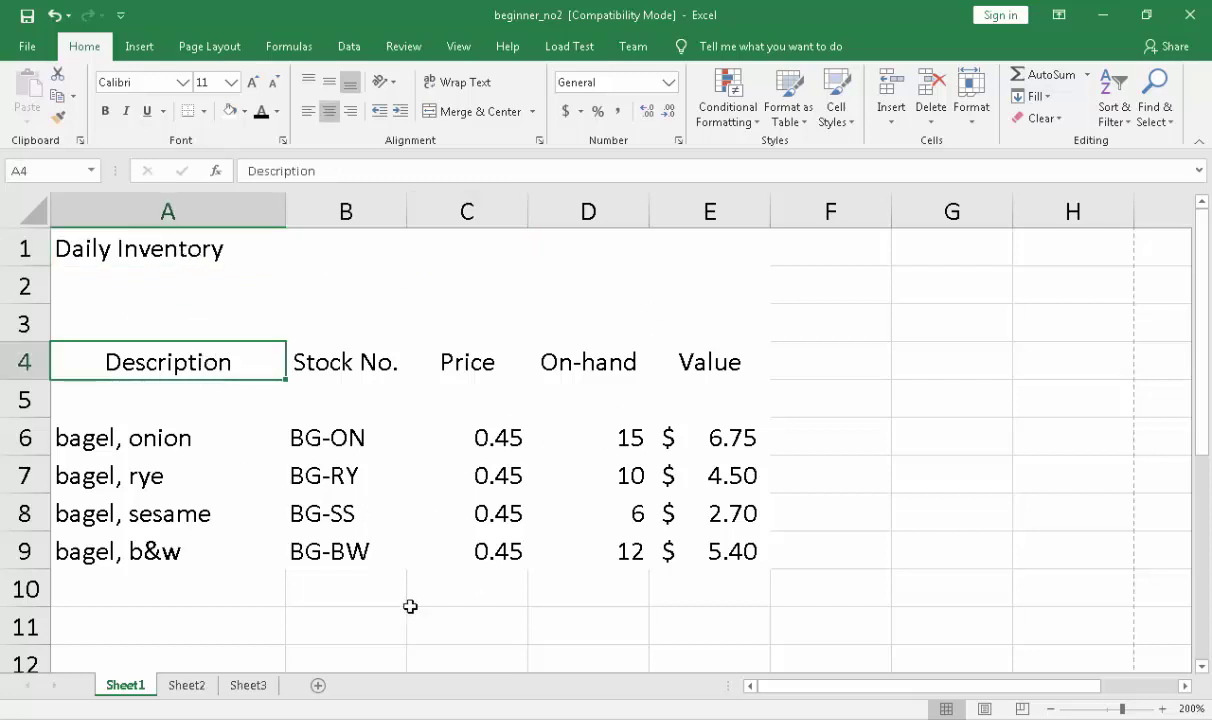
left_click(186, 598)
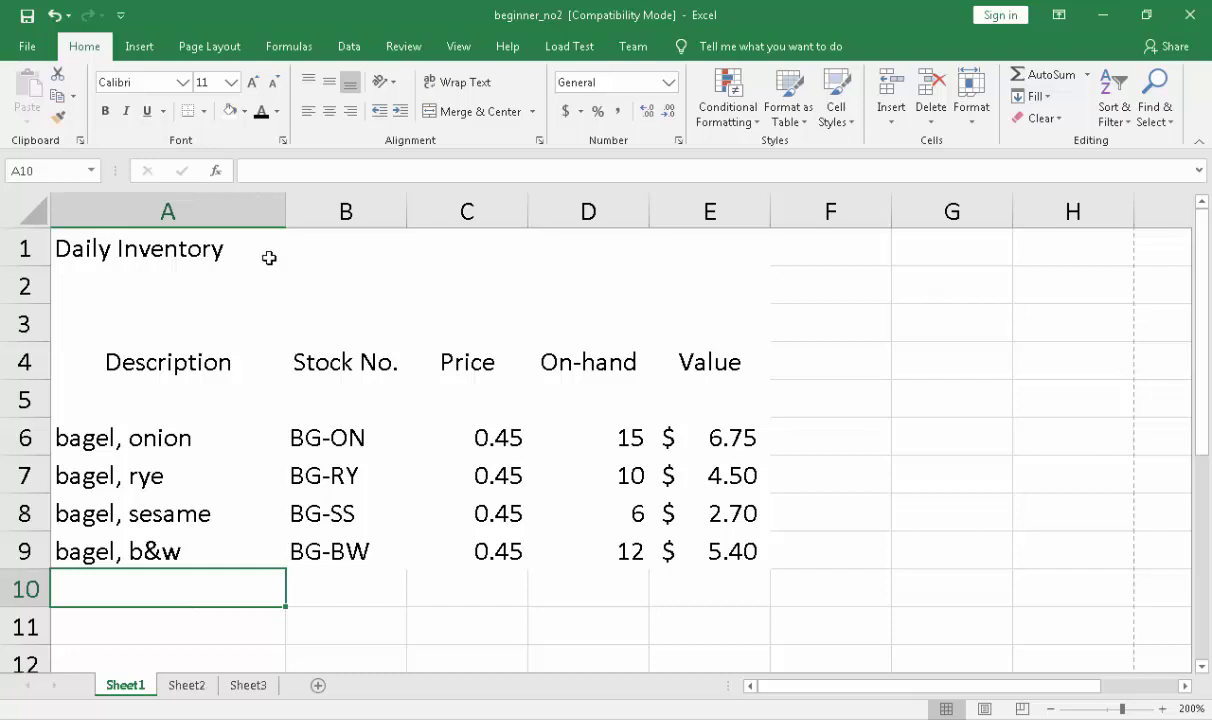
left_click(237, 252)
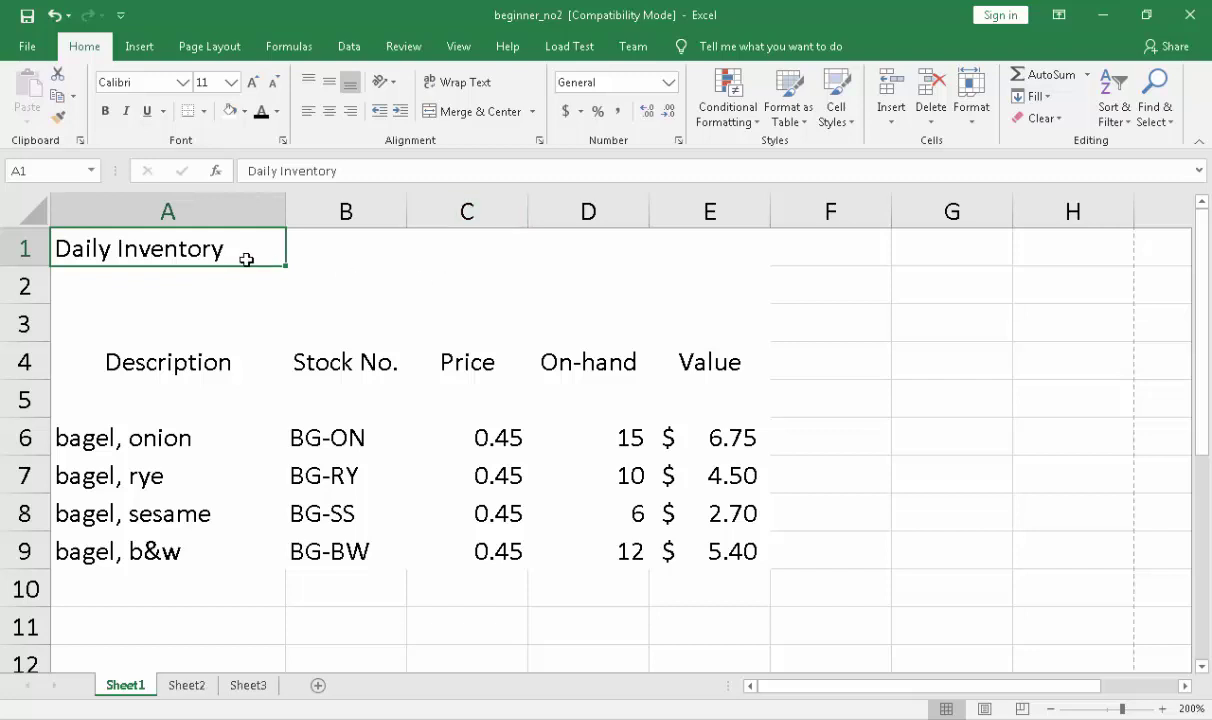
left_click(441, 294)
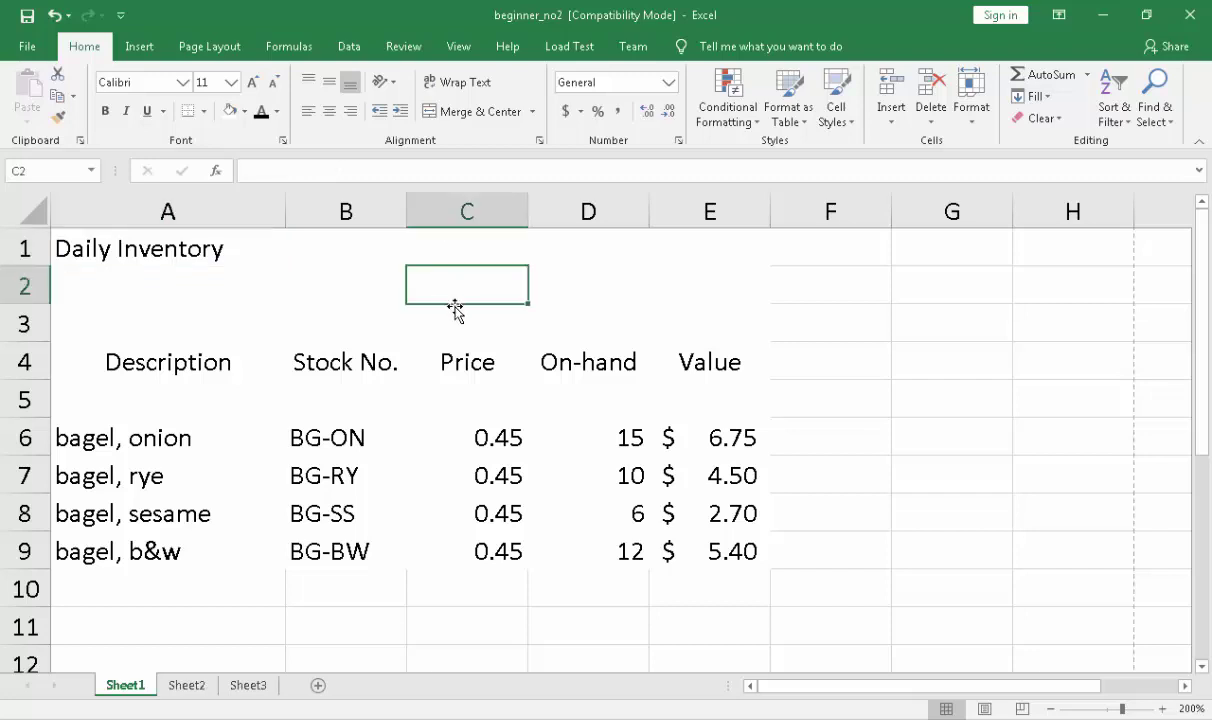
left_click(795, 335)
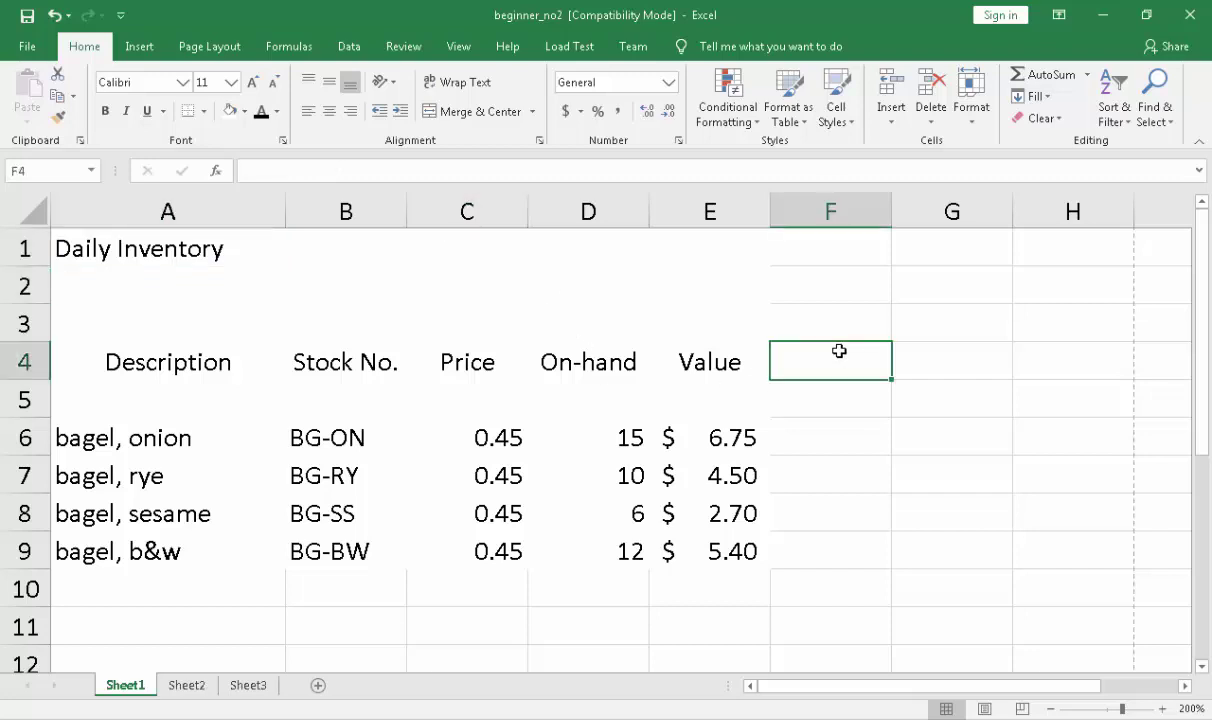
left_click(505, 298)
left_click(936, 292)
left_click(148, 300)
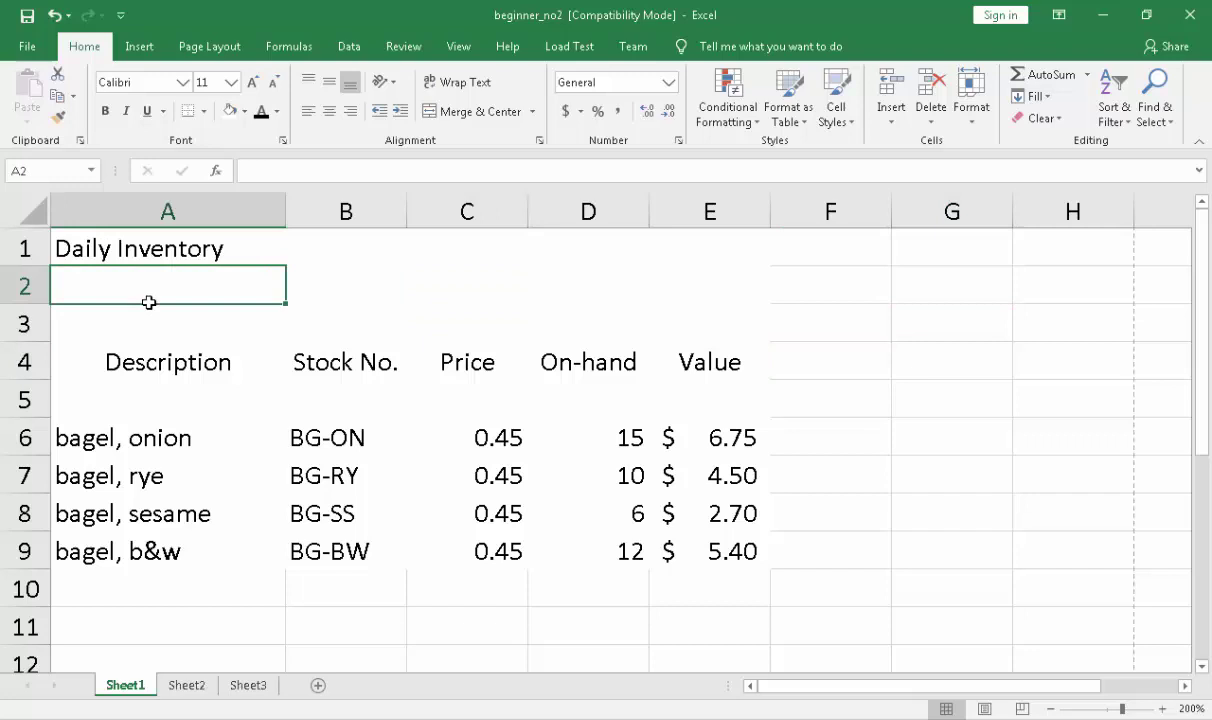
left_click(150, 248)
left_click(189, 425)
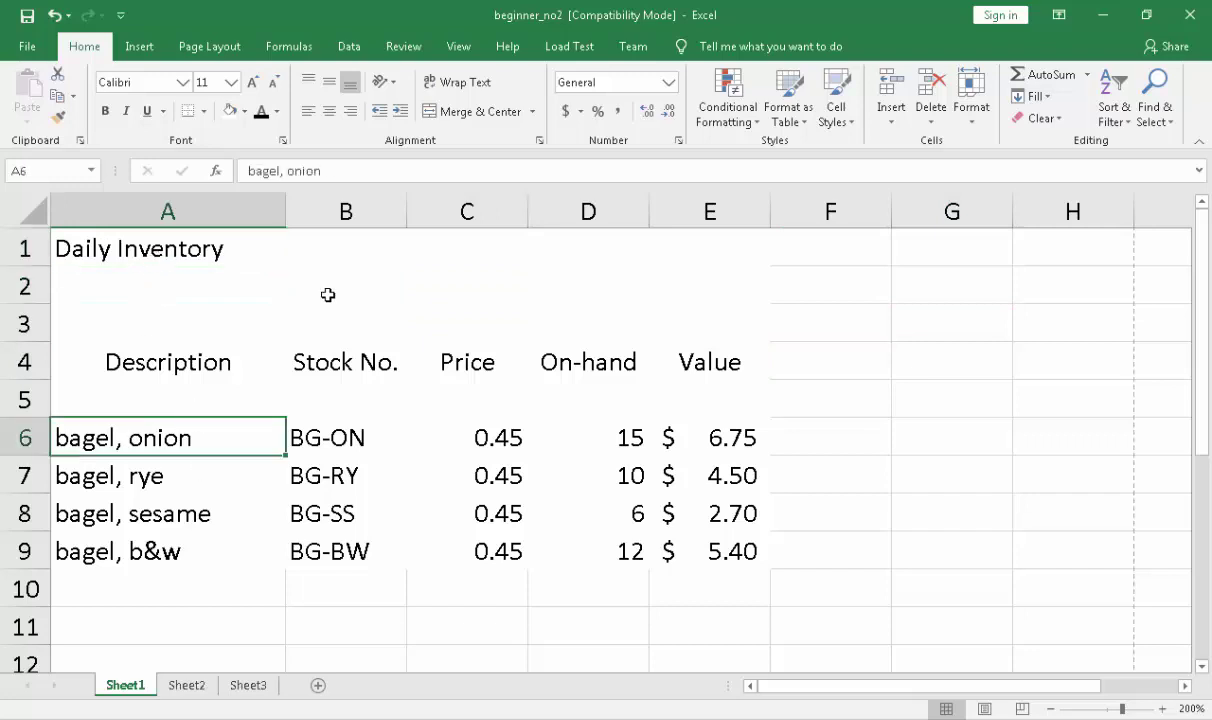
left_click(356, 281)
left_click(160, 247)
left_click(162, 311)
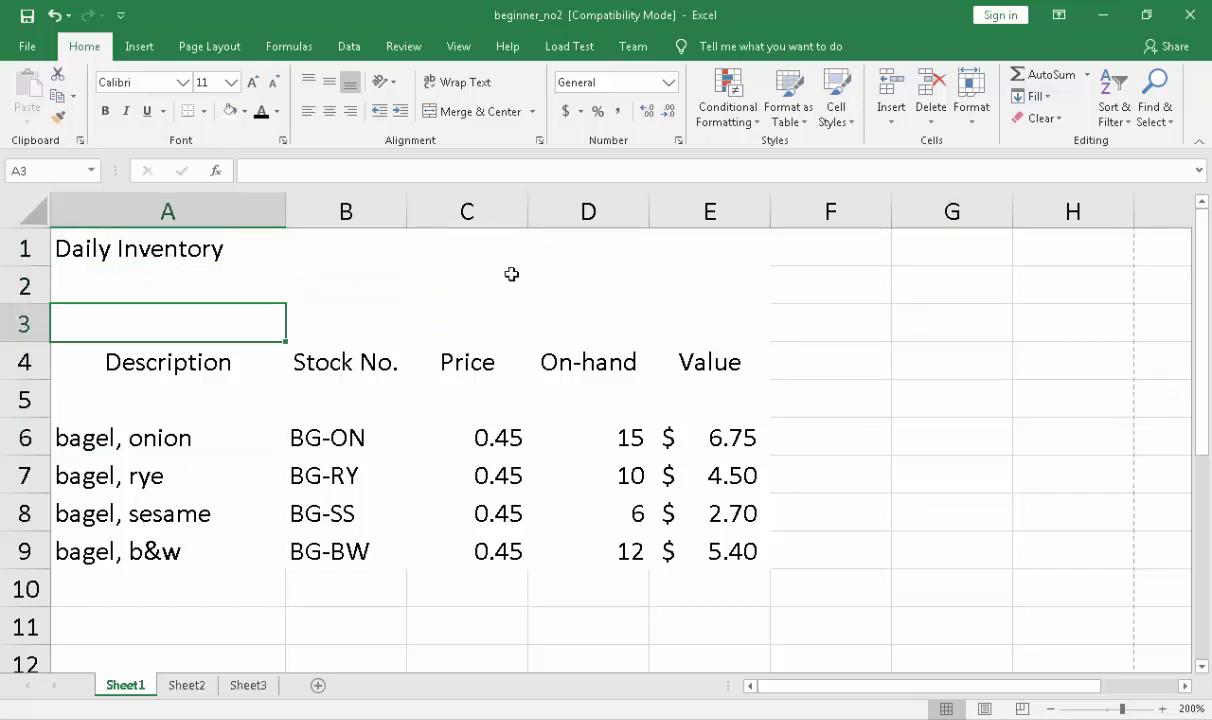
left_click(830, 272)
left_click(825, 432)
left_click(111, 256)
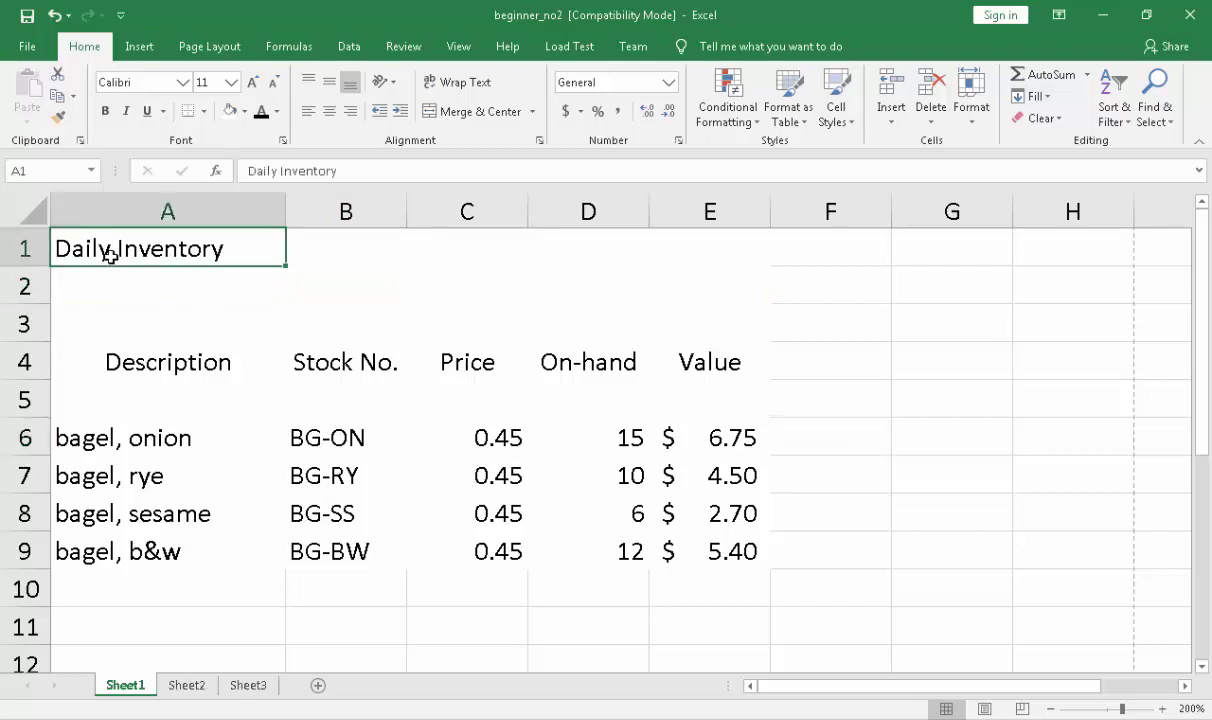
left_click(792, 540)
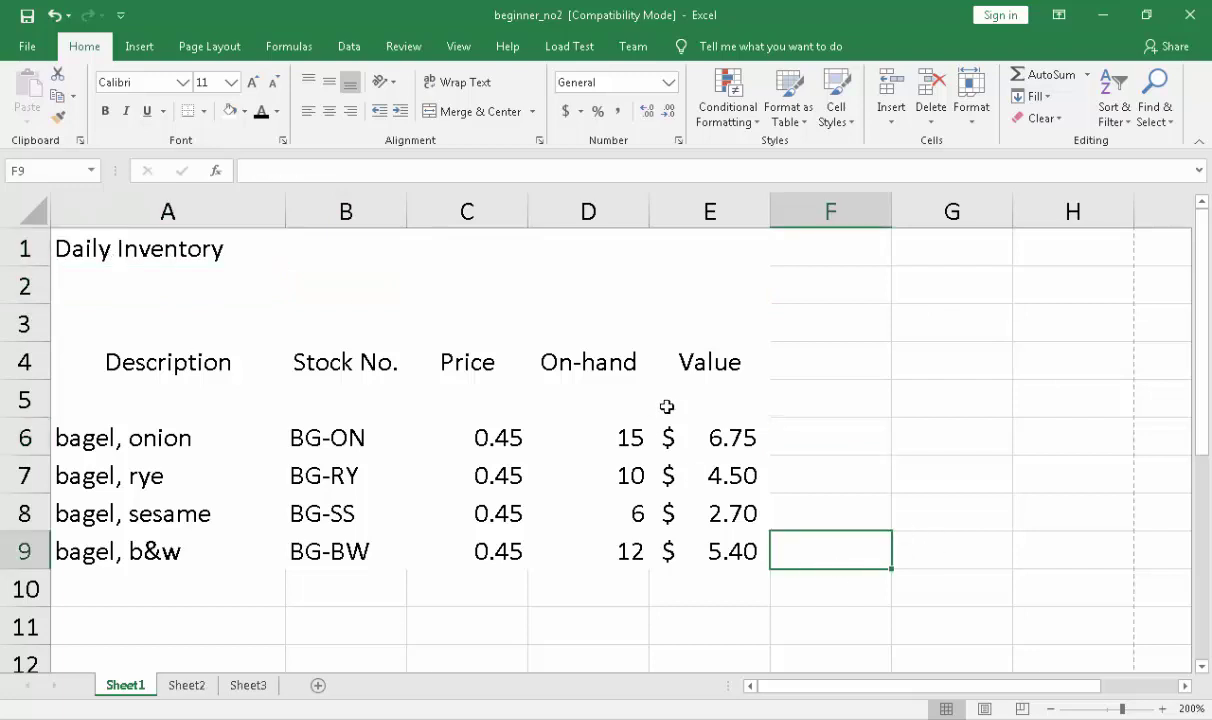
left_click(845, 385)
left_click(923, 302)
left_click(144, 249)
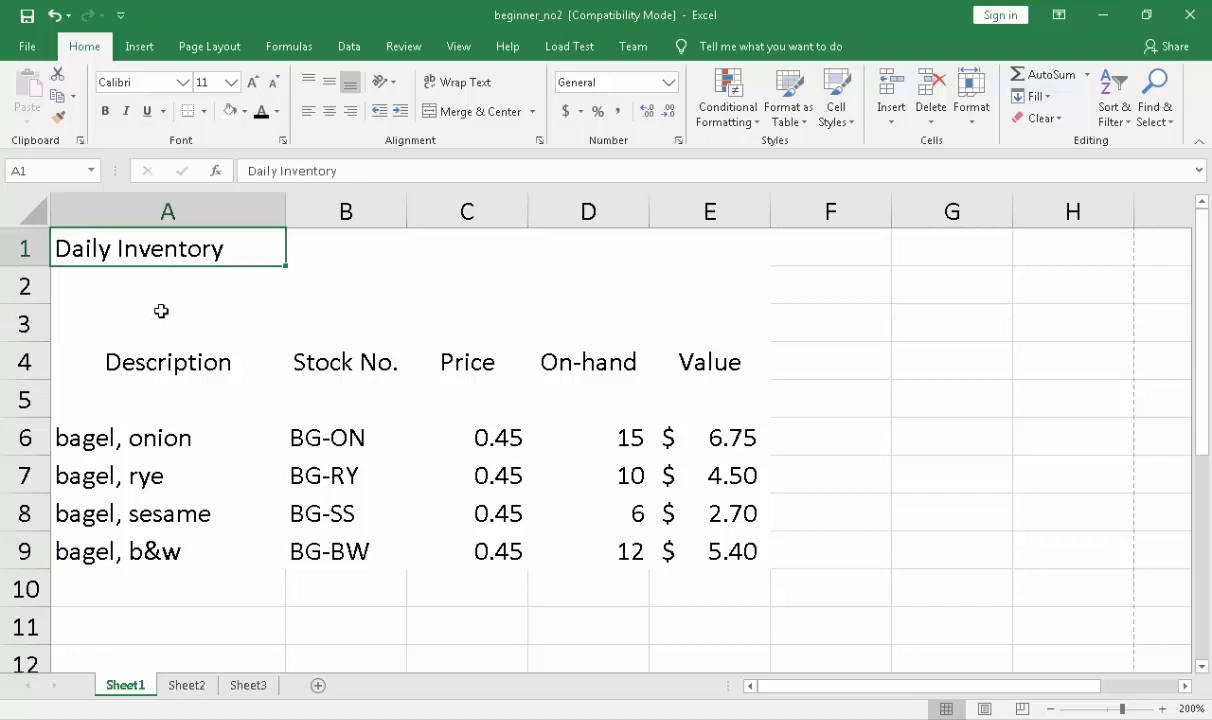
Enter 'bagel, resins' as a new description in cell A10
left_click(112, 588)
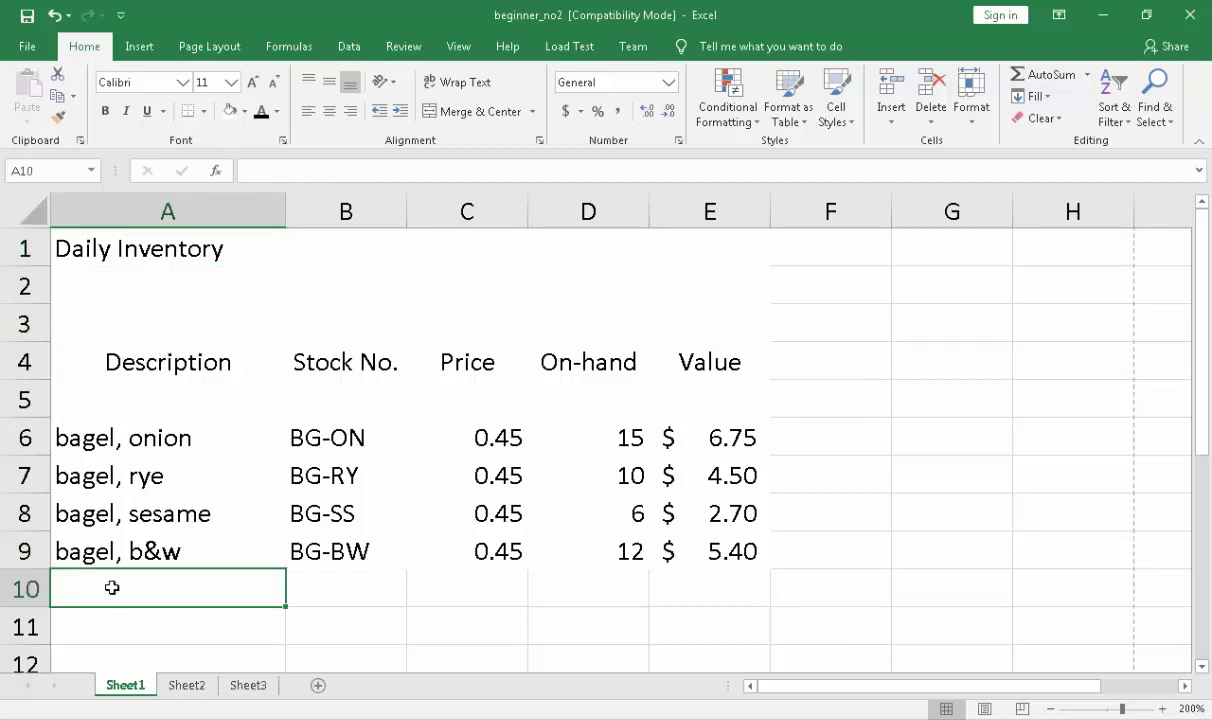
type("ba")
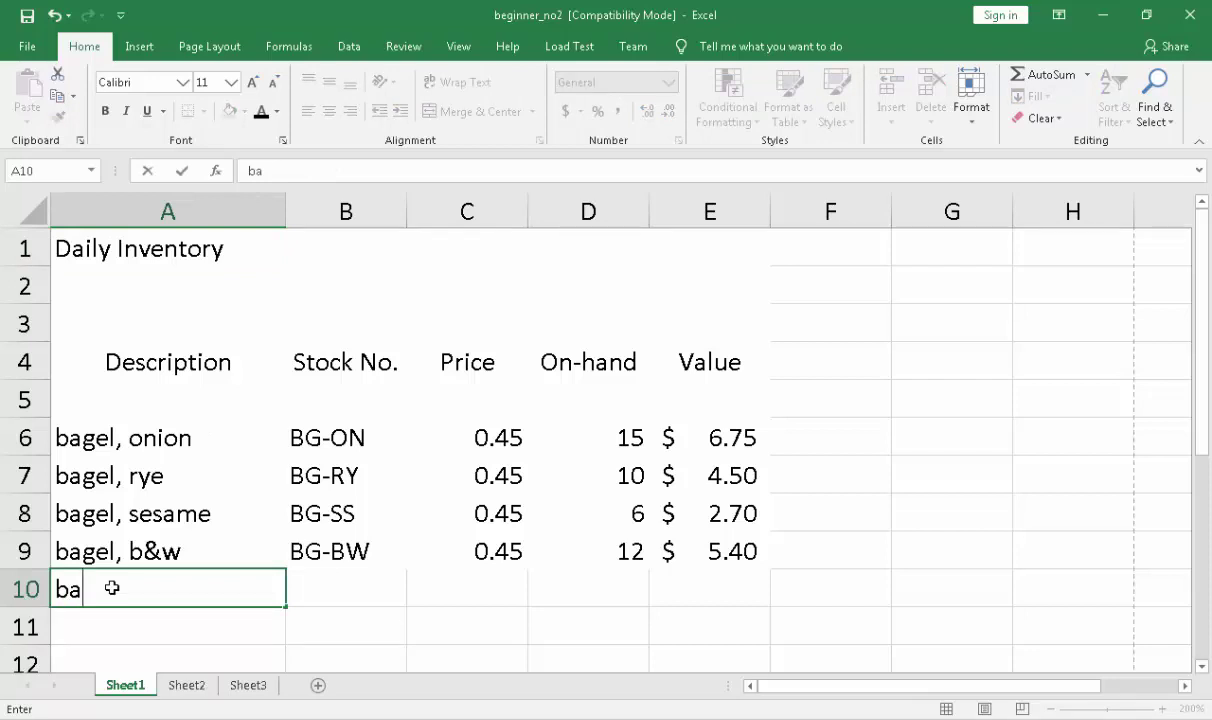
type("gel")
type(", ")
type("r")
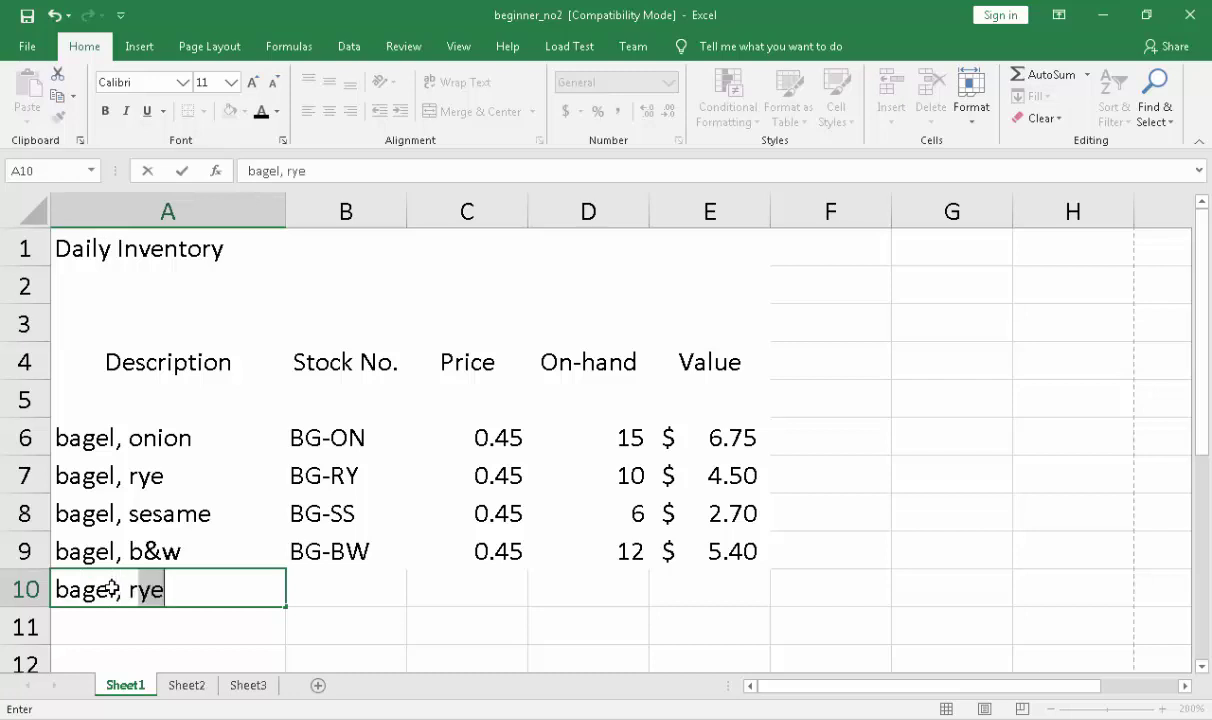
type("esi")
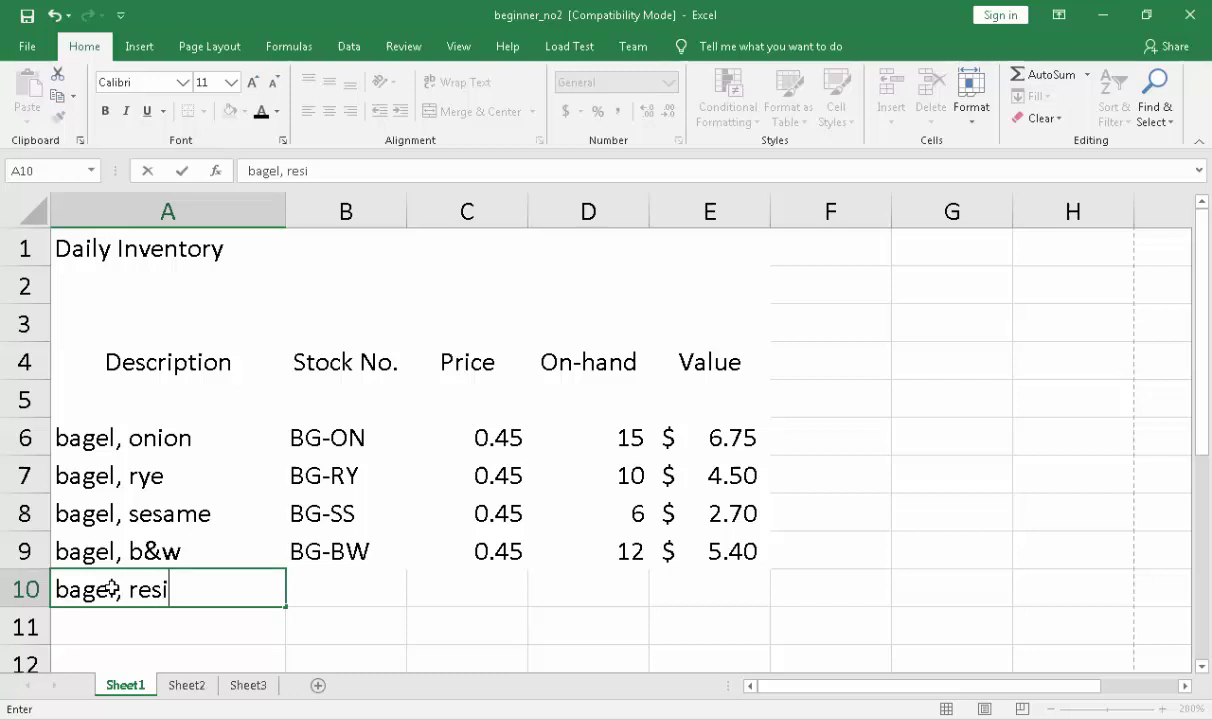
type("ns")
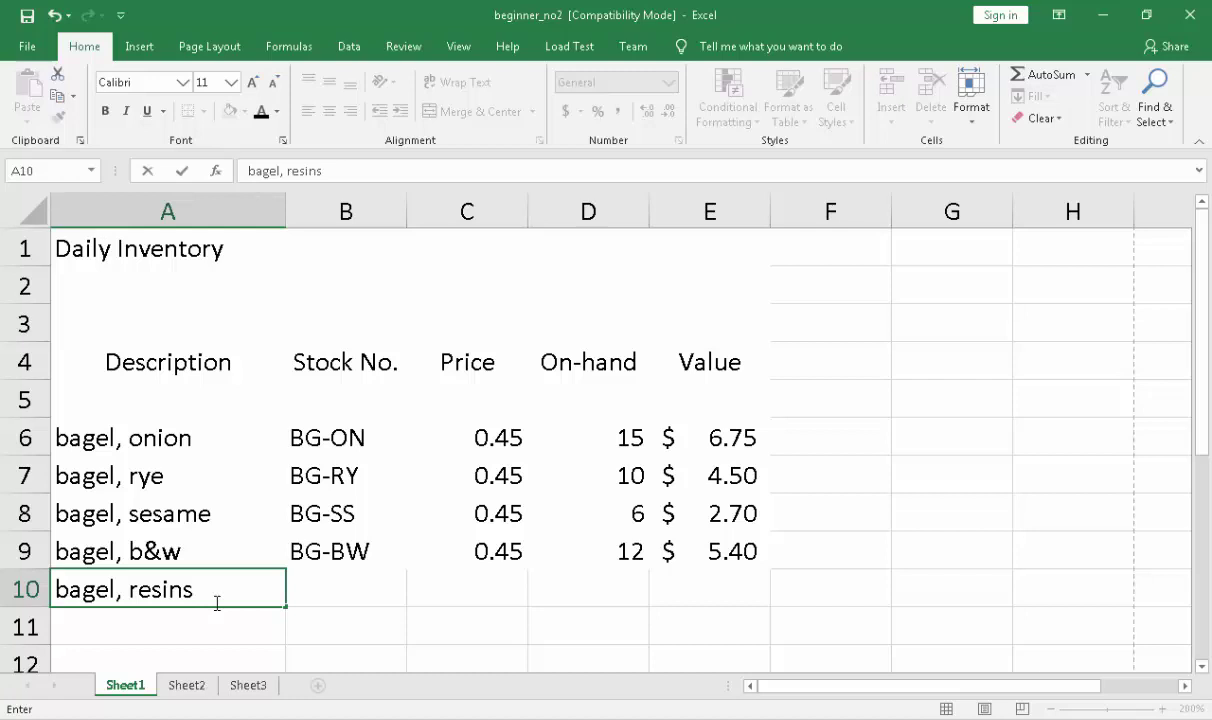
key("Return")
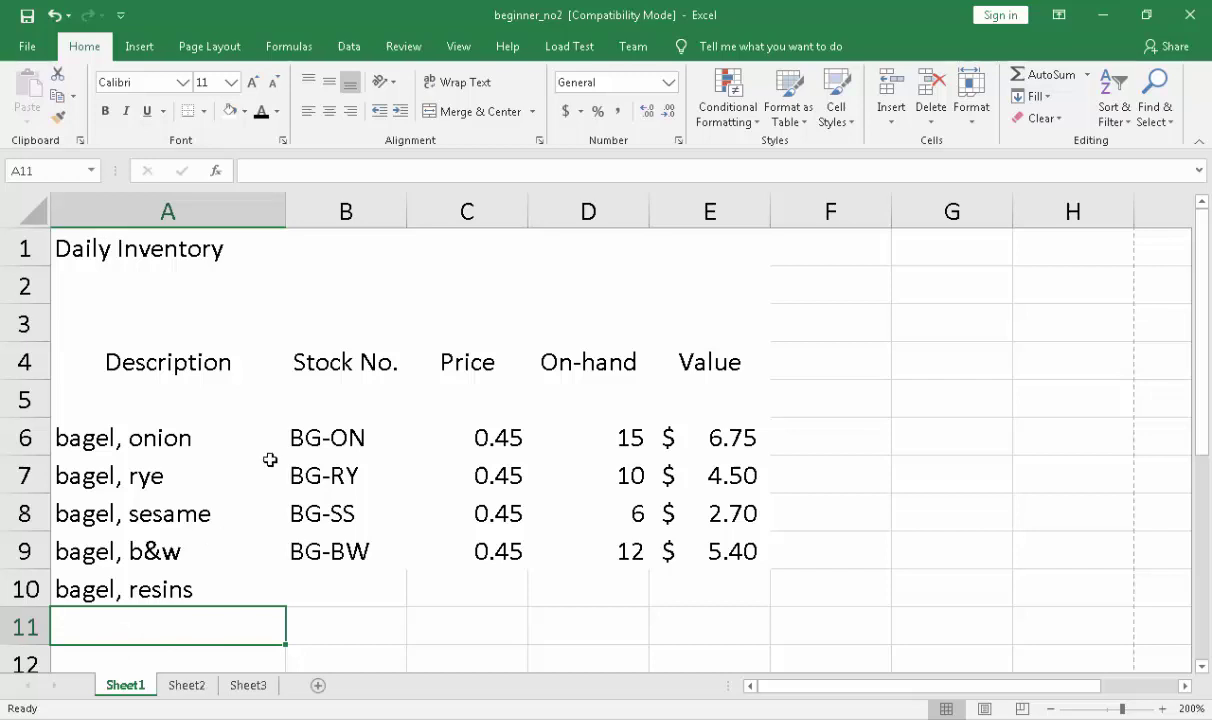
Enter 0.40 as the resins price in C10, shown as 0.4, and start typing 5.20 in C11
left_click(463, 588)
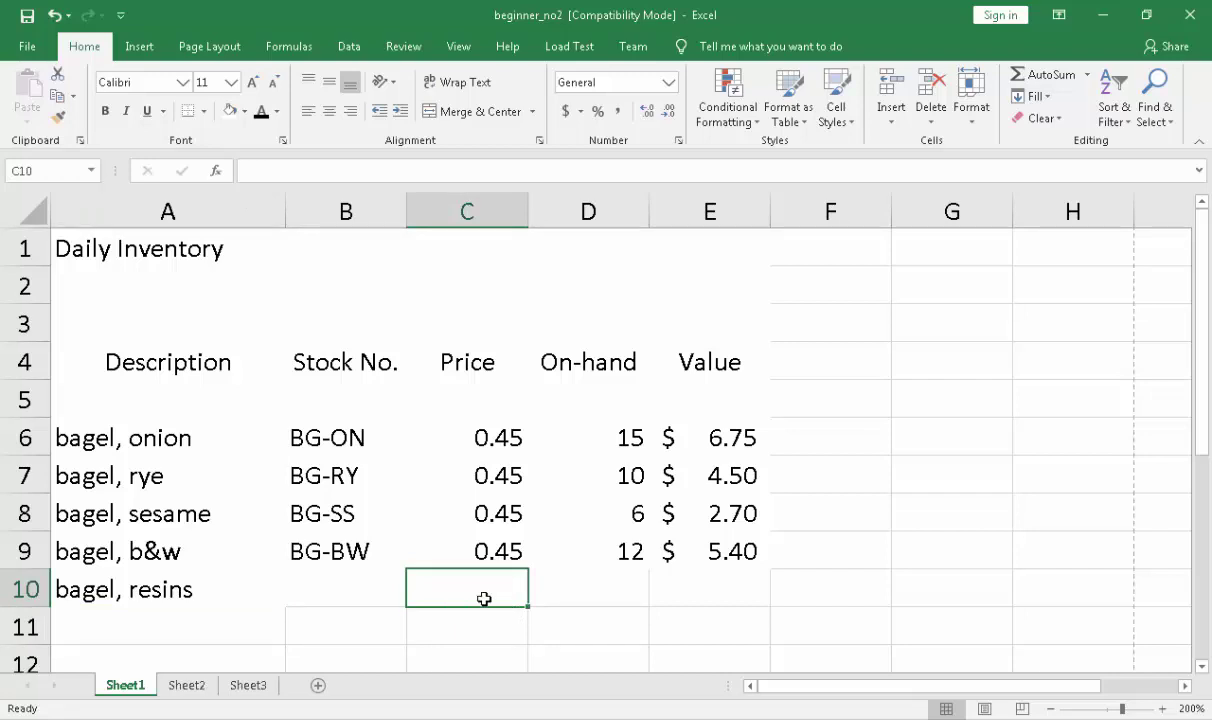
type("0")
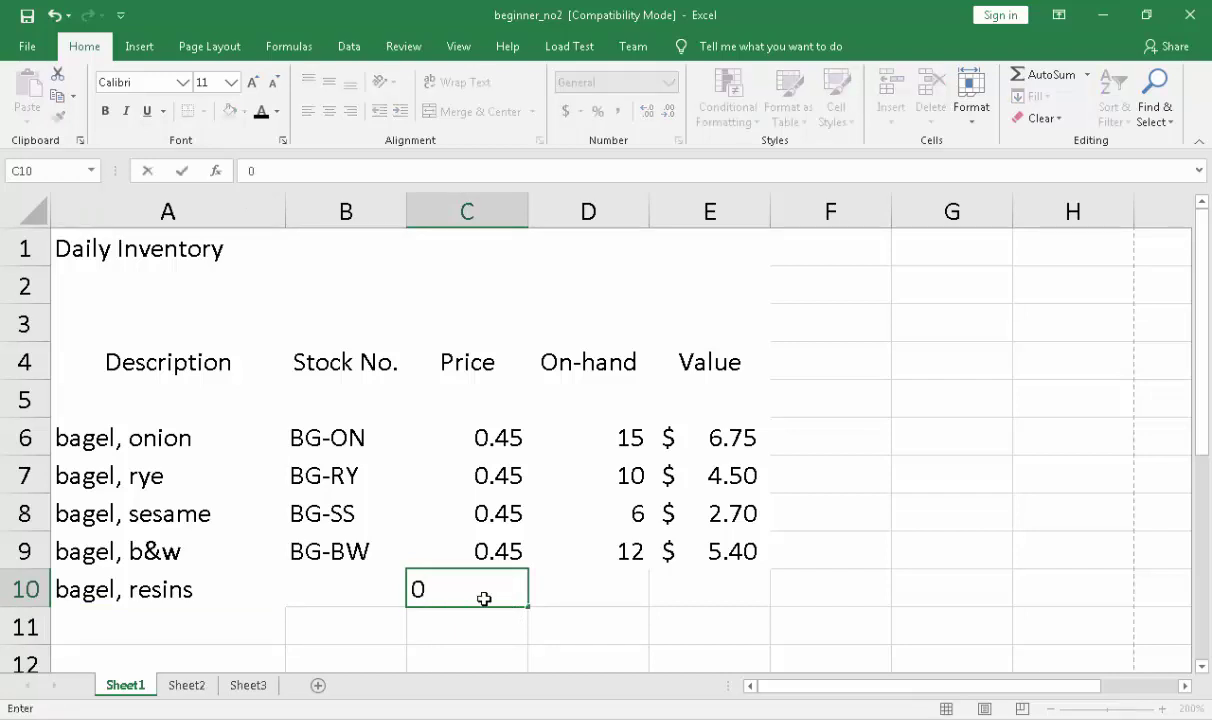
type(".")
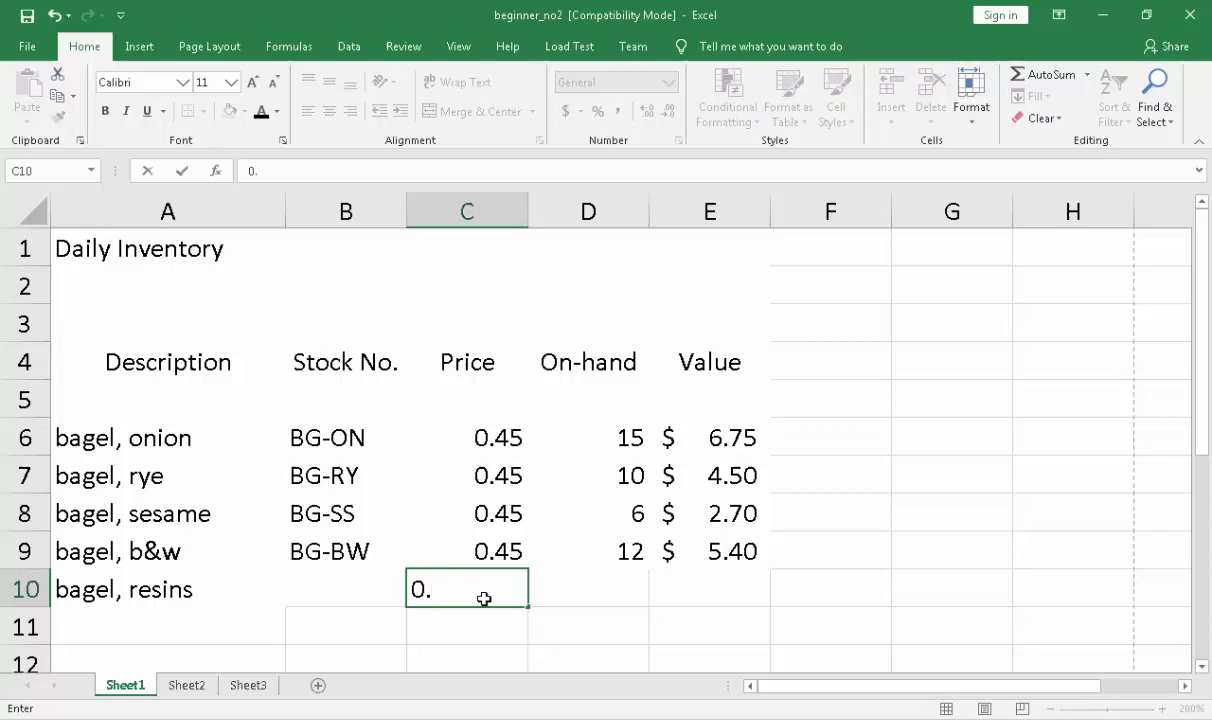
type("45")
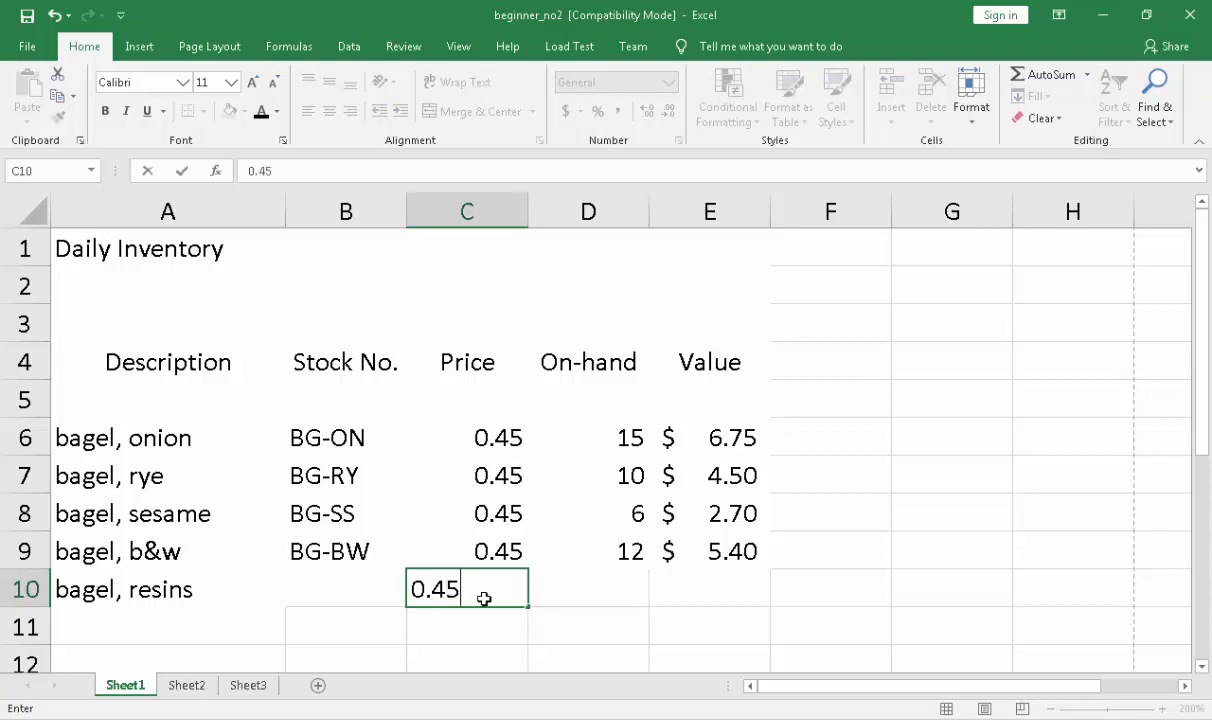
key("BackSpace")
type("0")
key("Return")
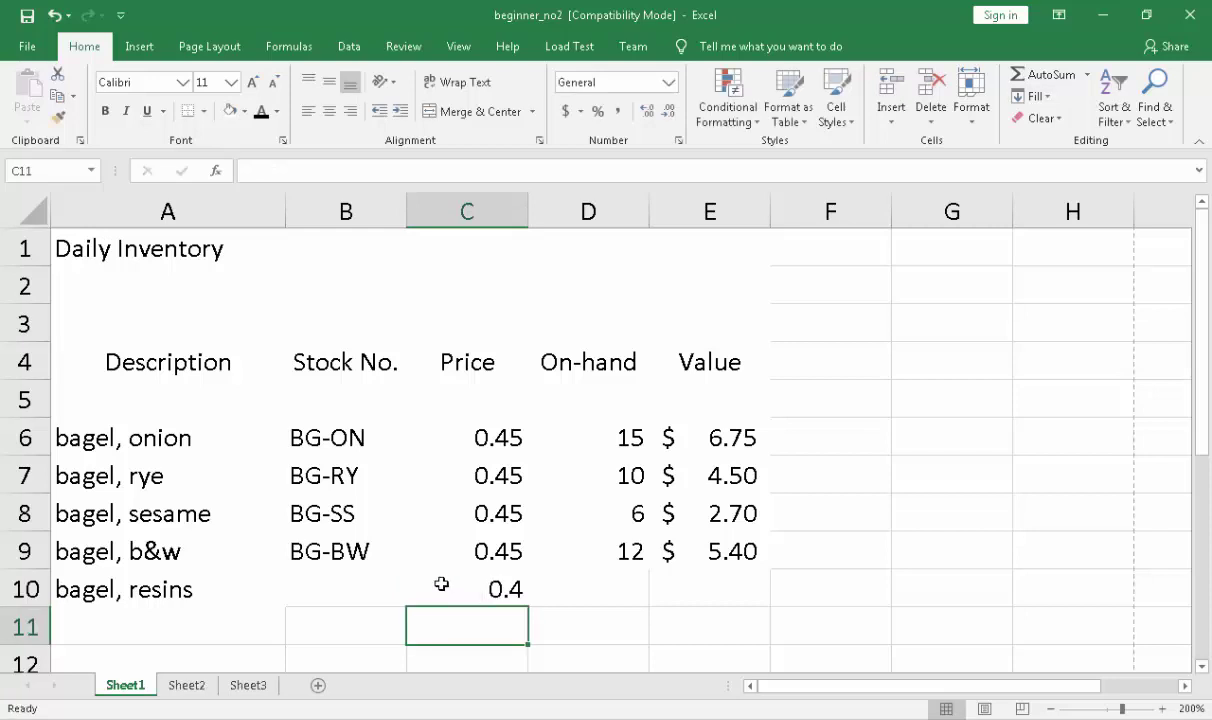
left_click(460, 588)
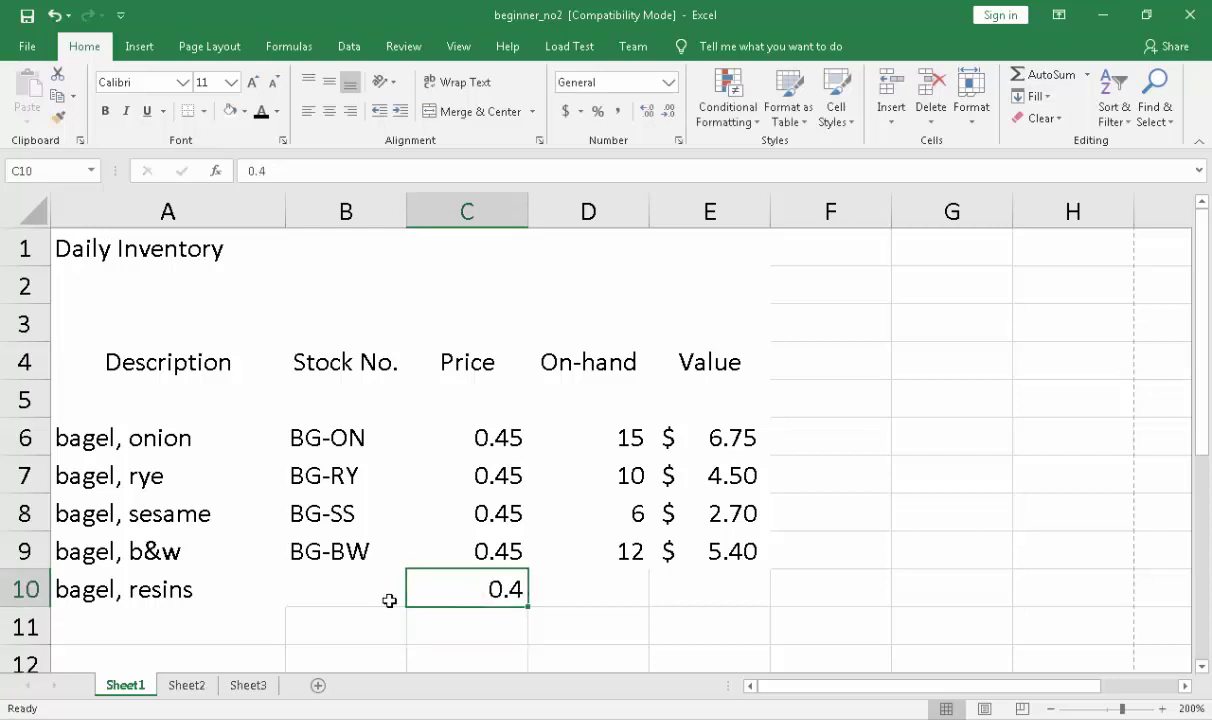
left_click(445, 624)
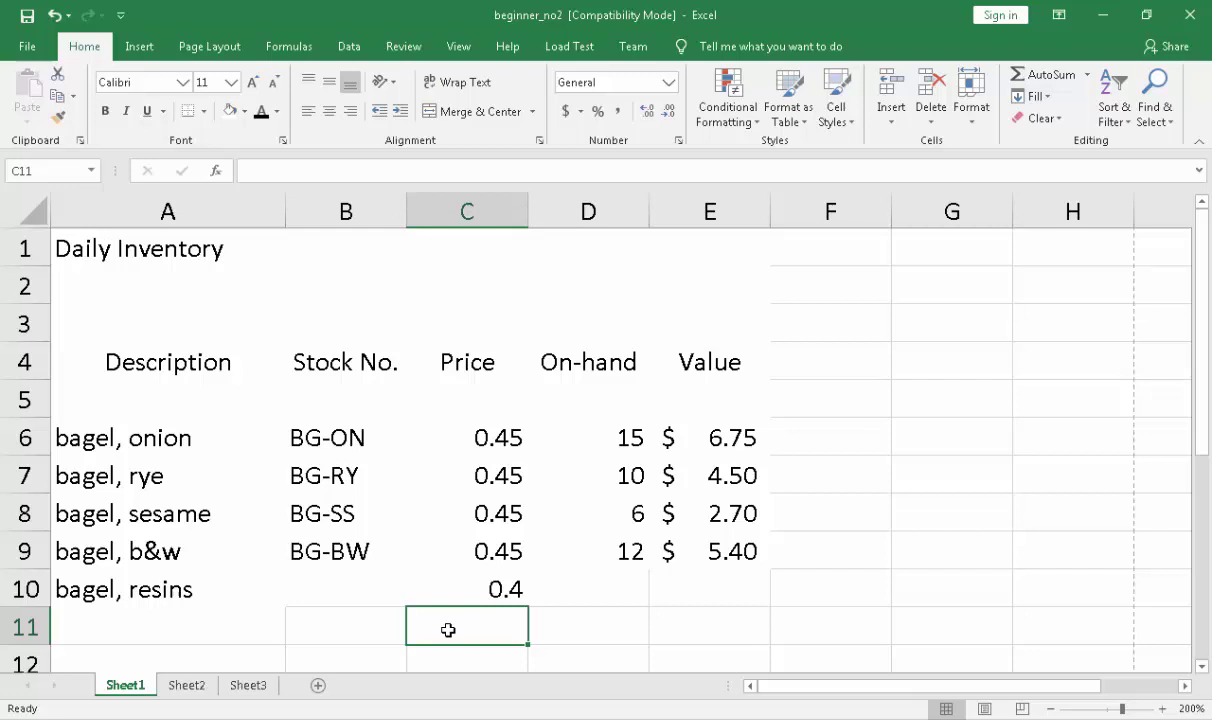
type("5.20")
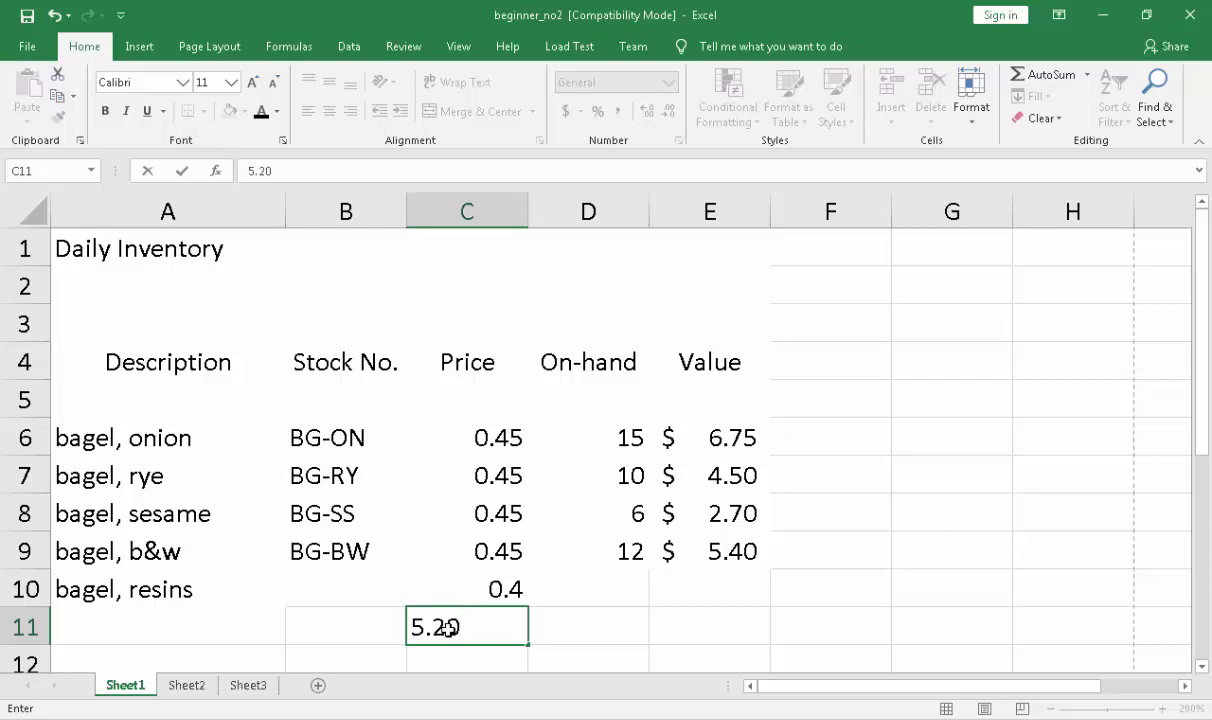
Enter 5.20 in C11 and the text 'pup' in C12 to compare number and text alignment
key("Return")
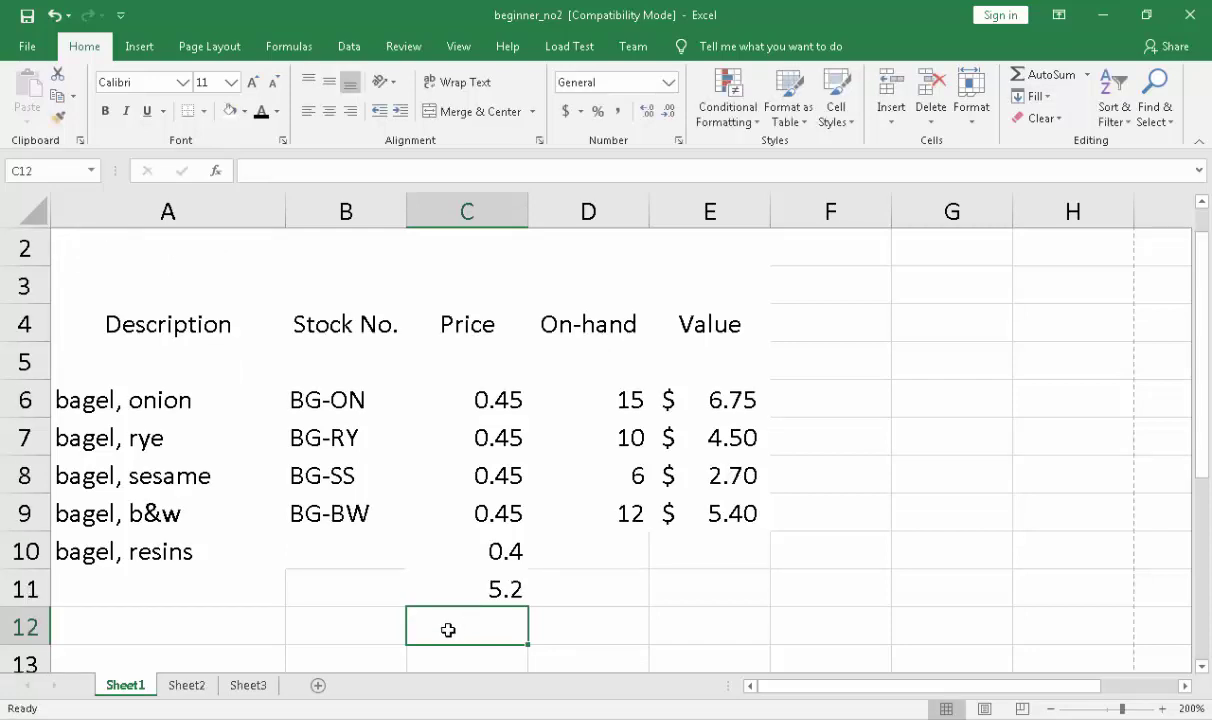
type("pup")
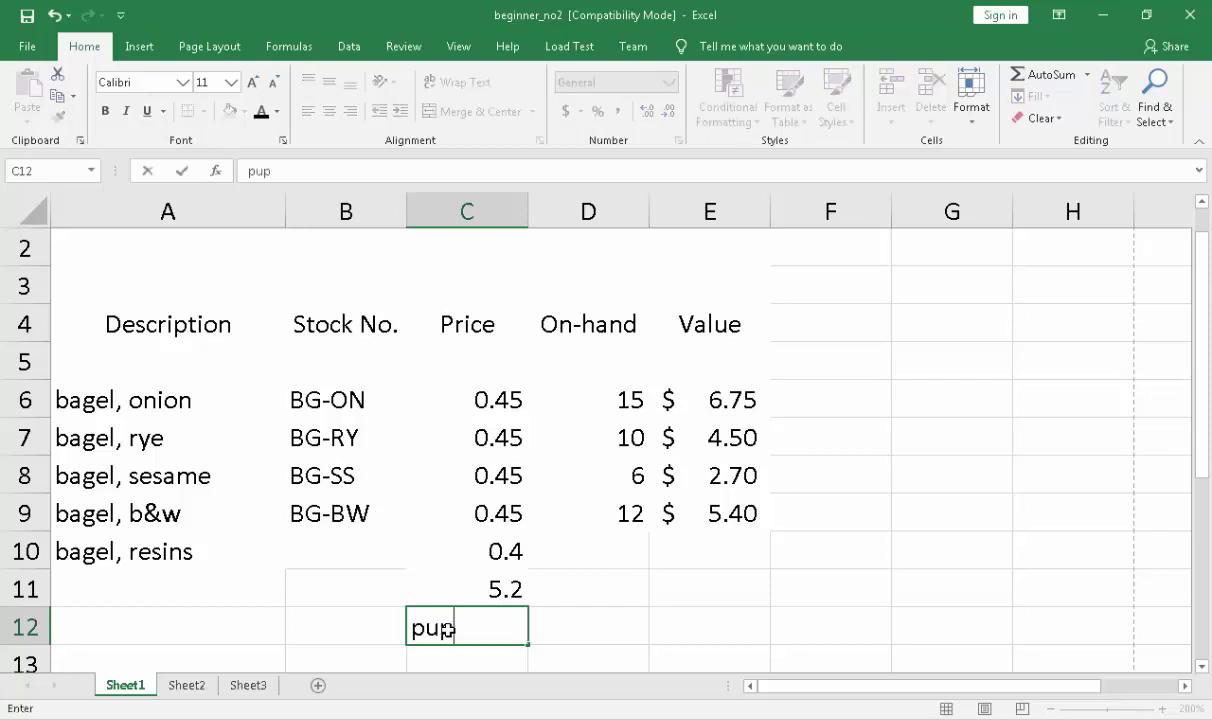
key("Return")
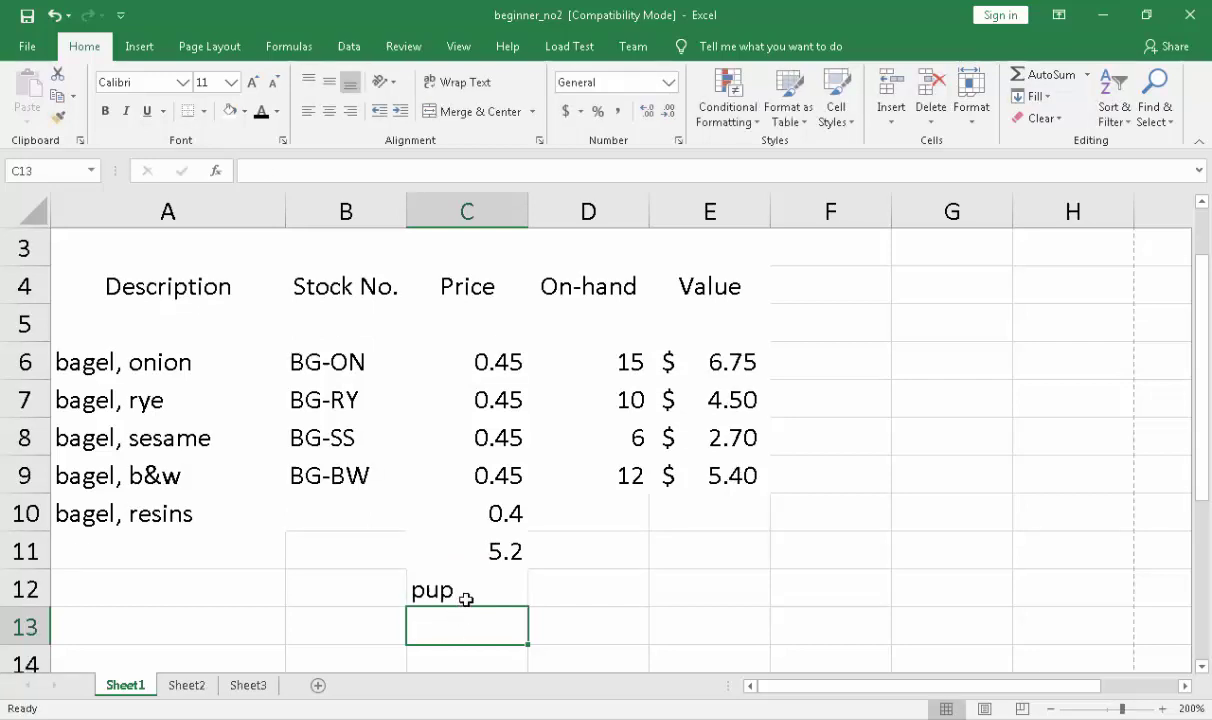
left_click(466, 599)
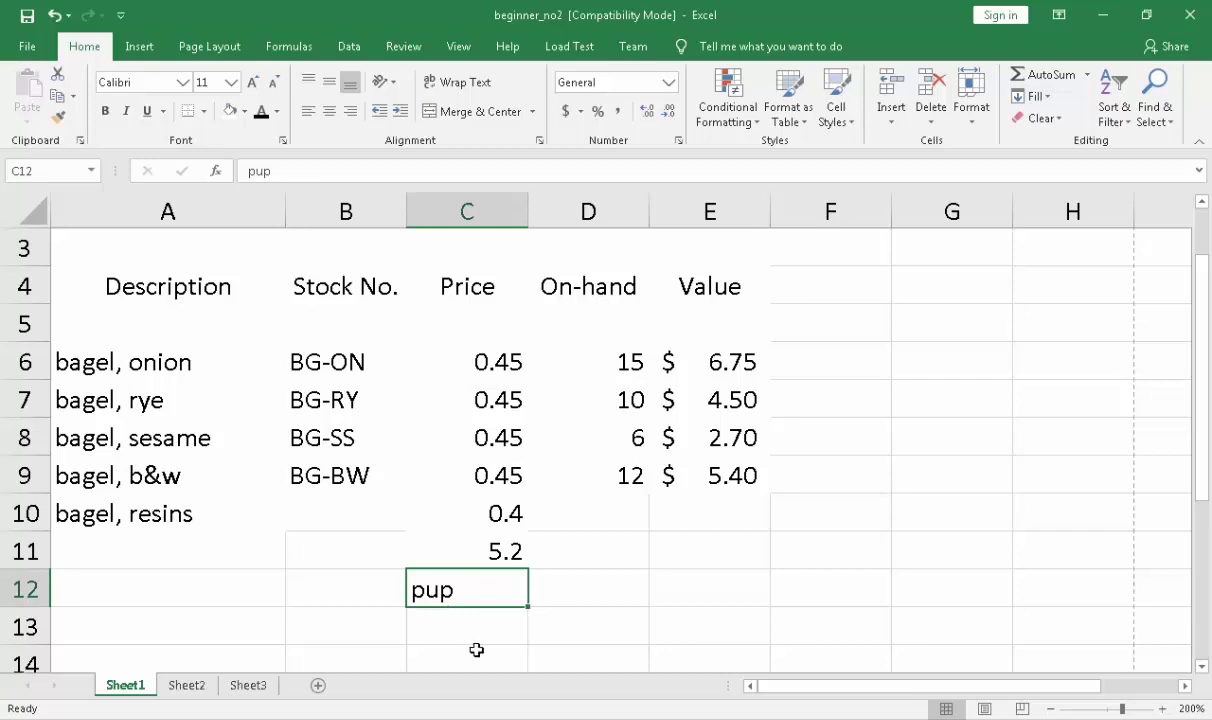
Enter $2.75 as the resins bagel's value in cell E10
left_click(656, 374)
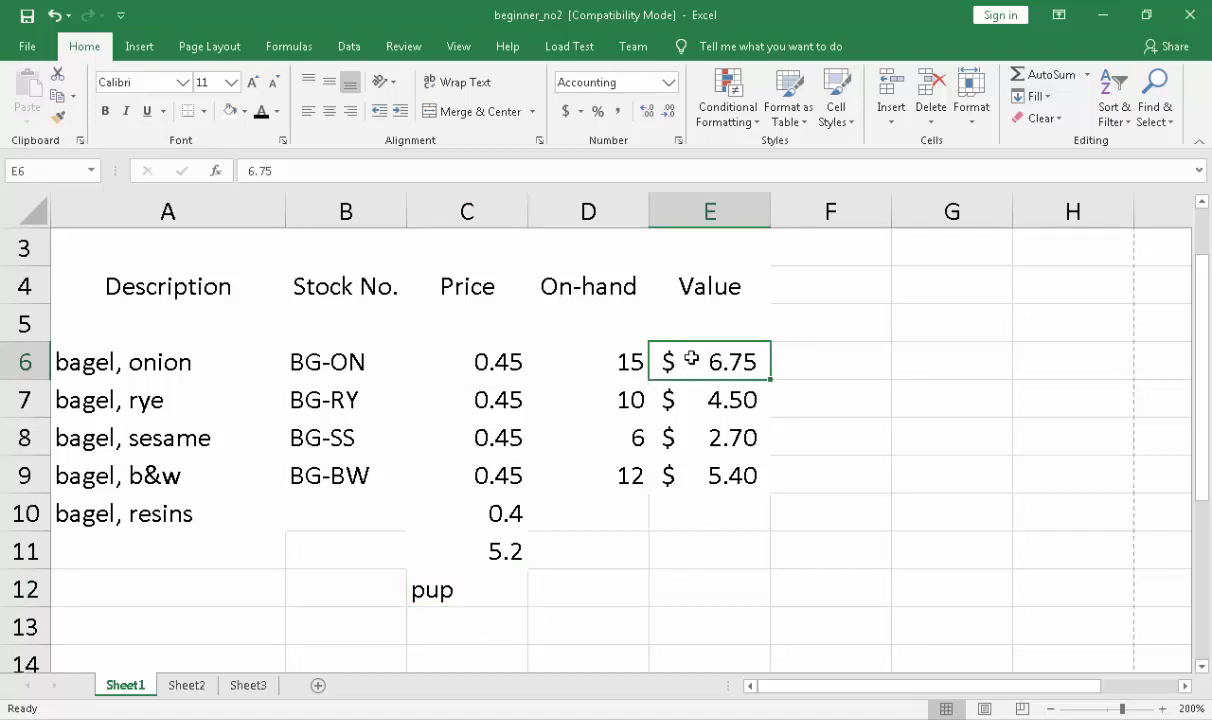
left_click(709, 552)
left_click(709, 585)
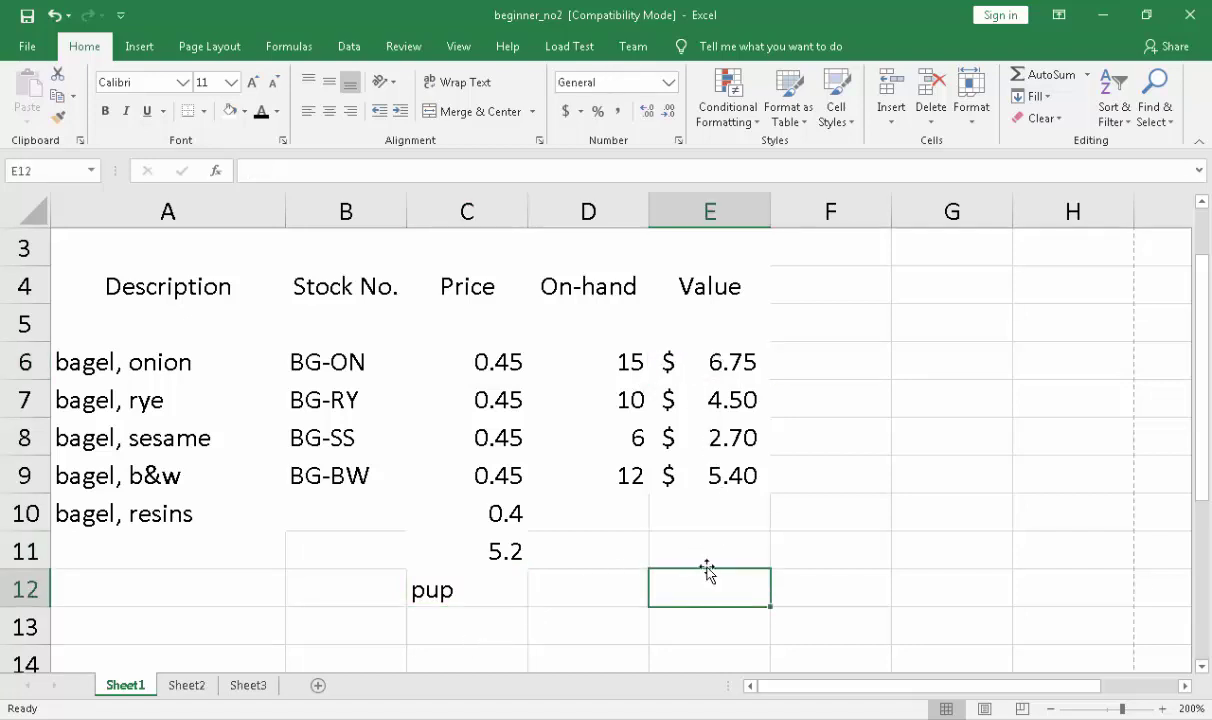
left_click(709, 508)
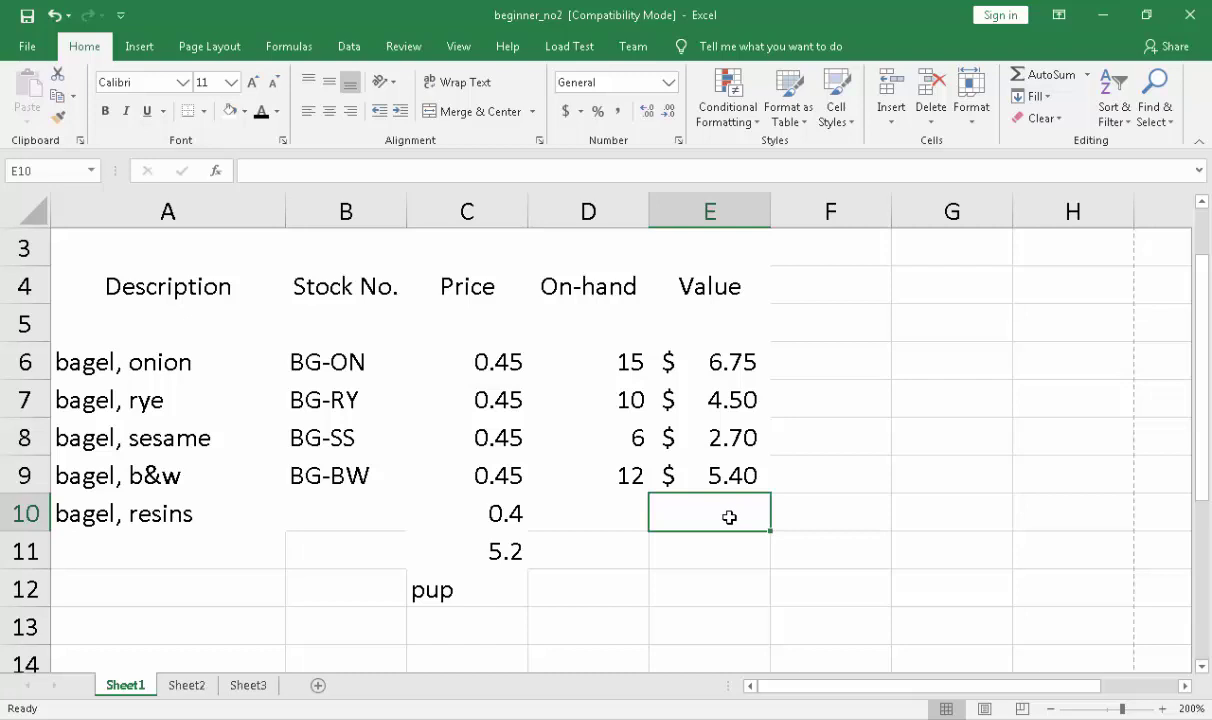
type("$")
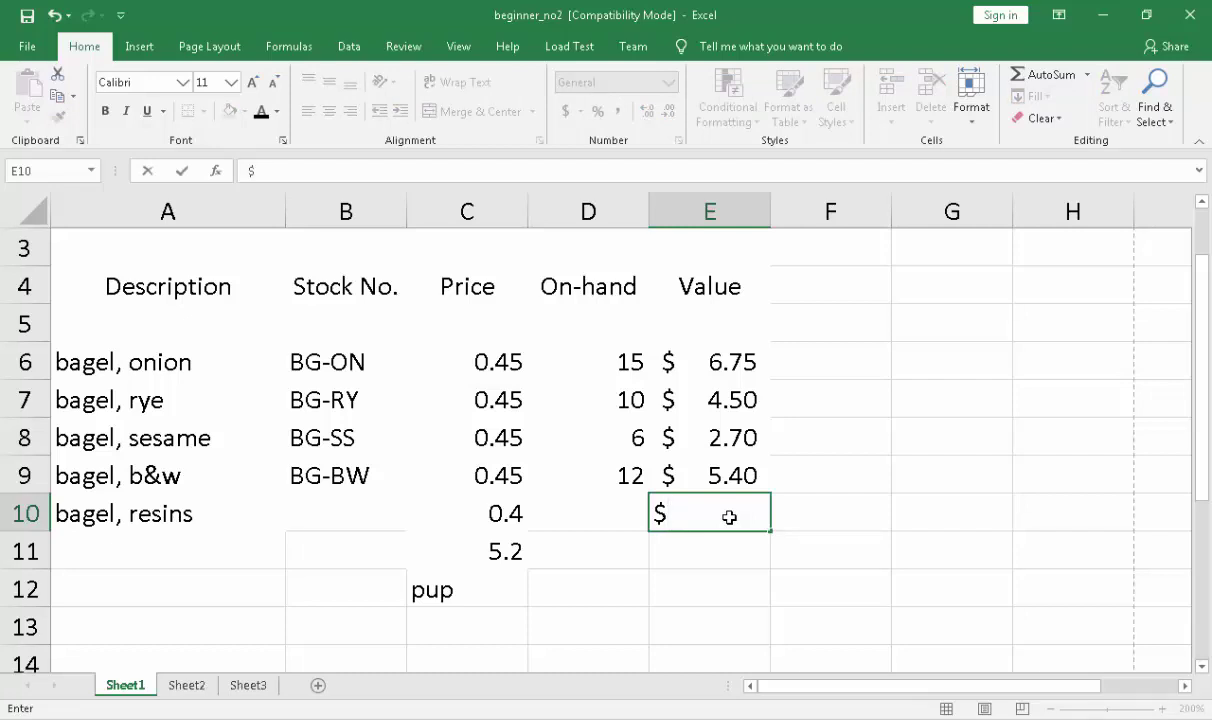
type("2.")
type("75")
key("Return")
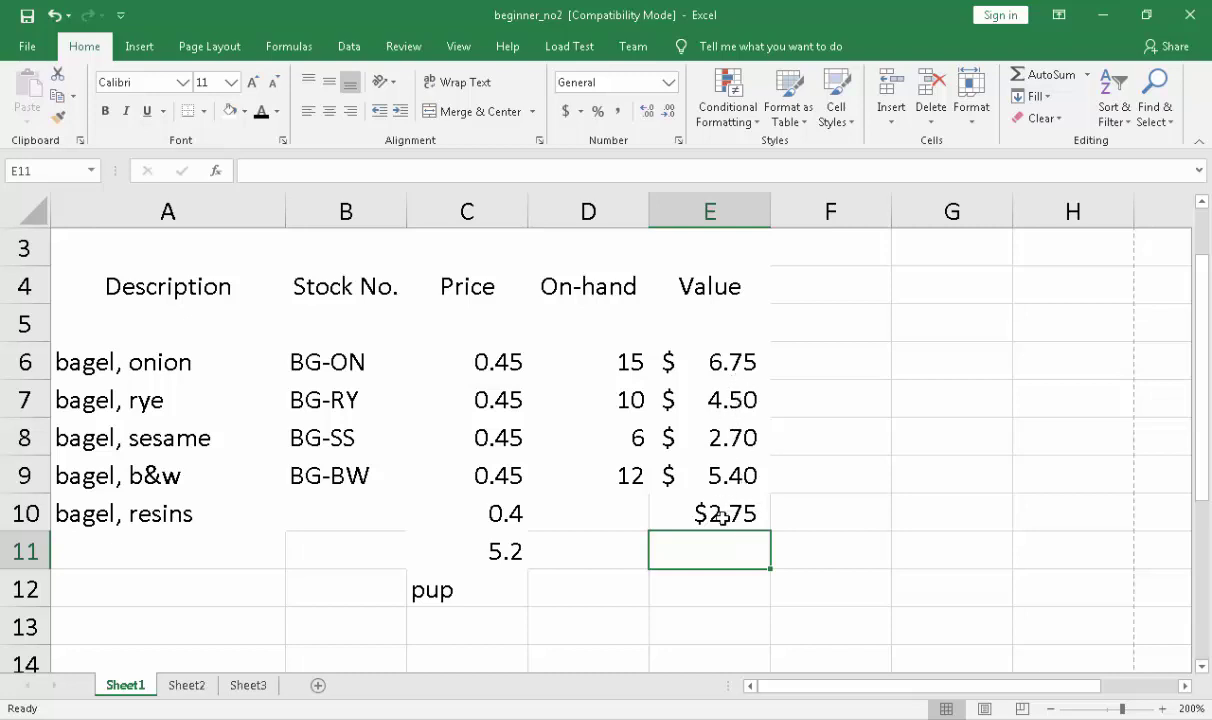
Inspect E10 to confirm it stores the plain number 2.75 under a dollar format
left_click(722, 515)
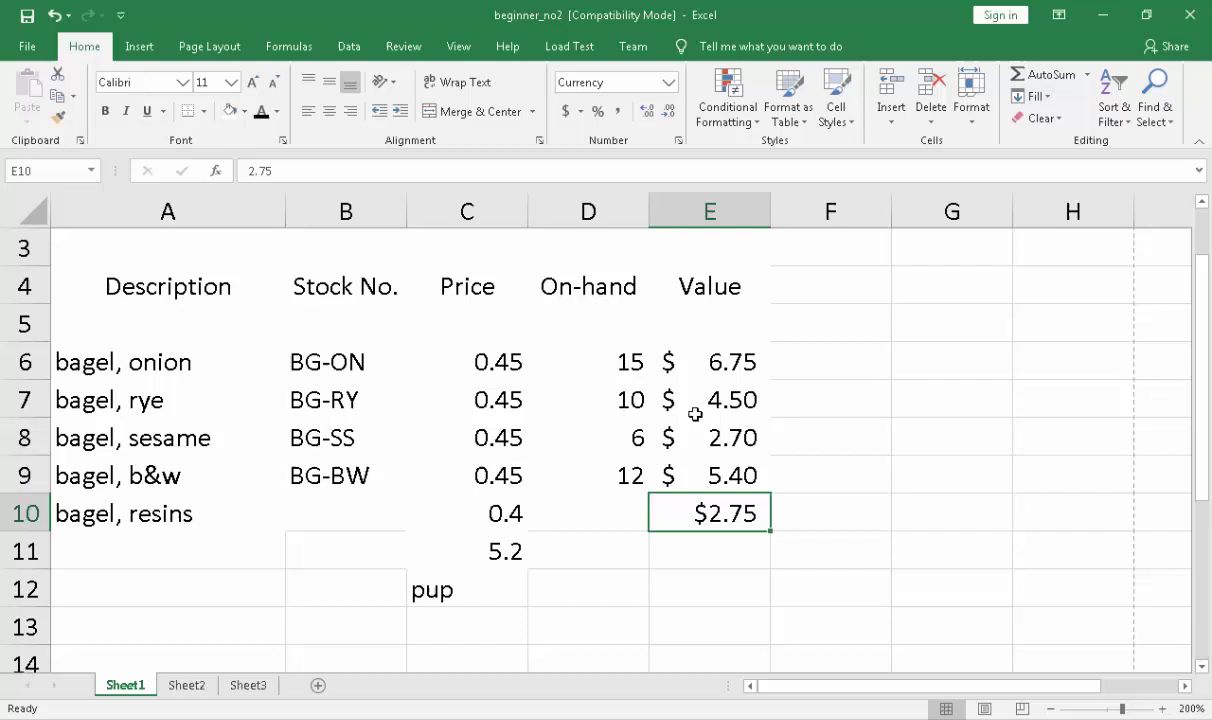
left_click(725, 476)
left_click(711, 511)
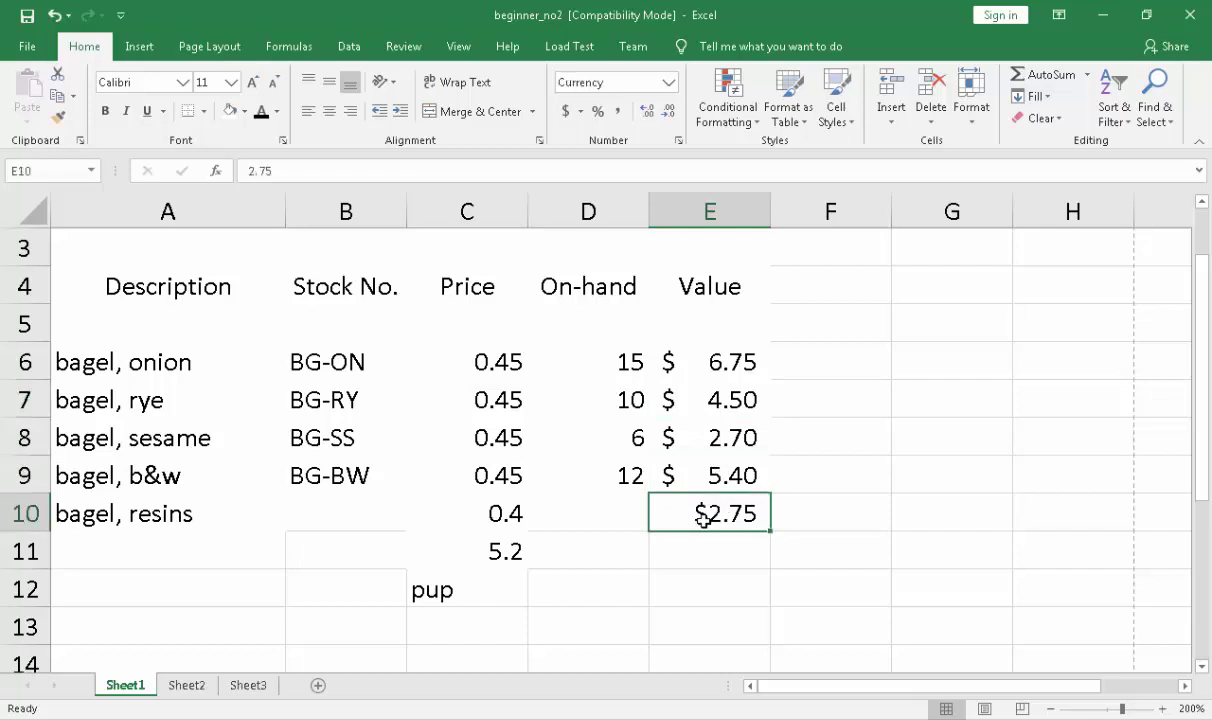
double_click(705, 518)
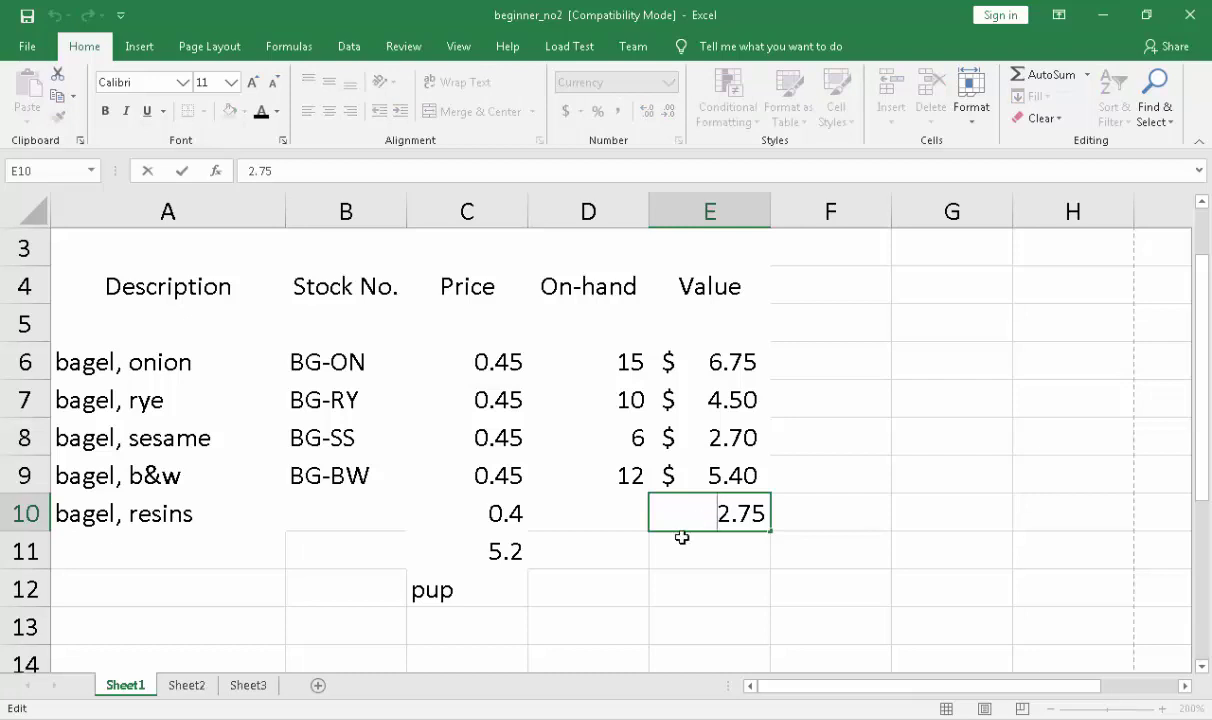
left_click(690, 582)
double_click(697, 512)
key("Escape")
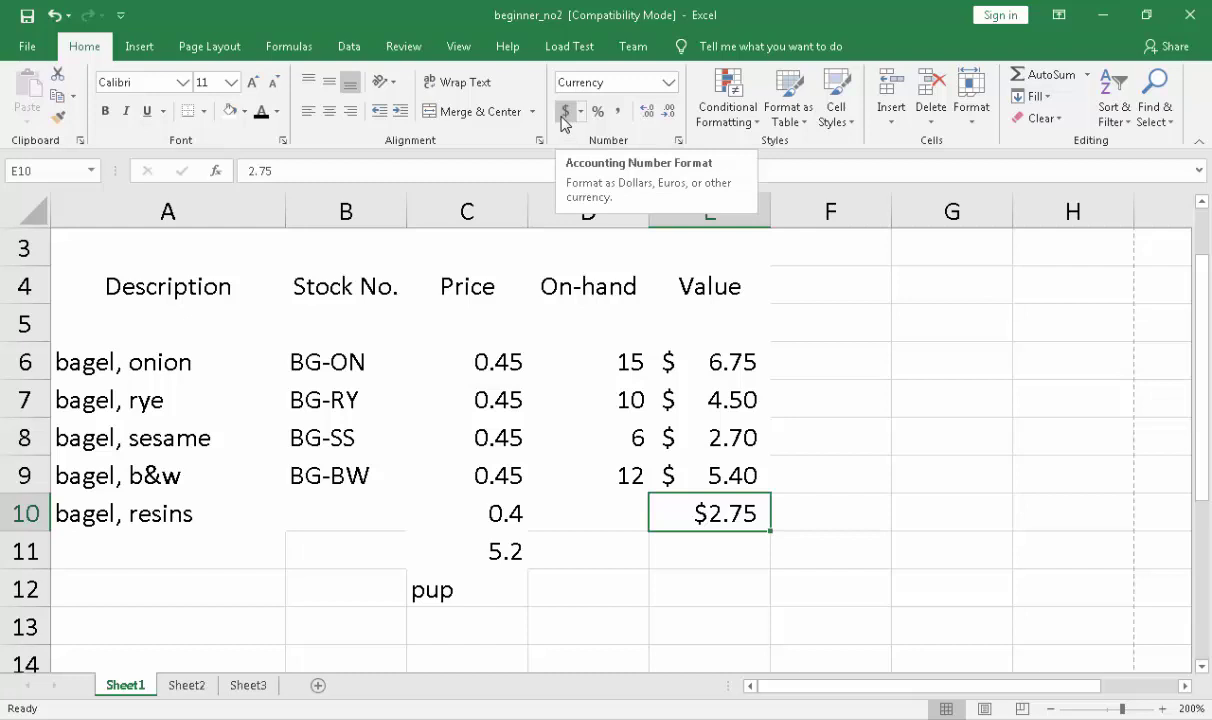
Enter 5.15 in cell E11, which displays with a dollar sign
left_click(698, 551)
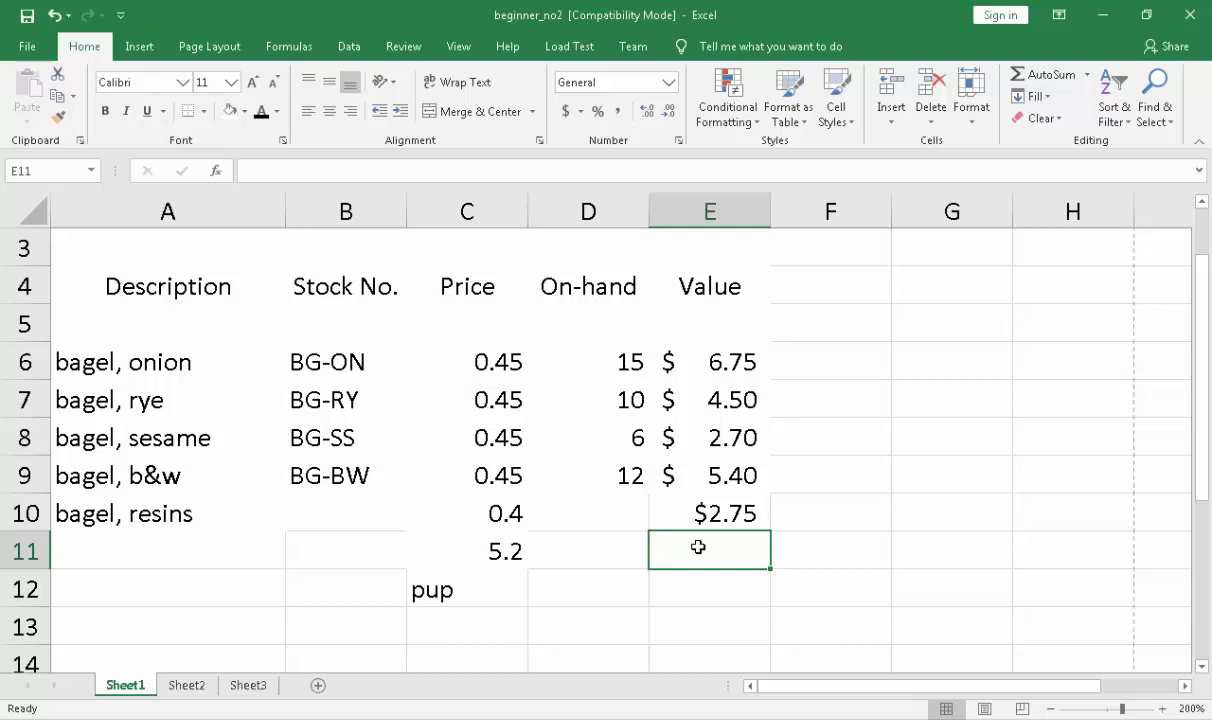
type("5.0")
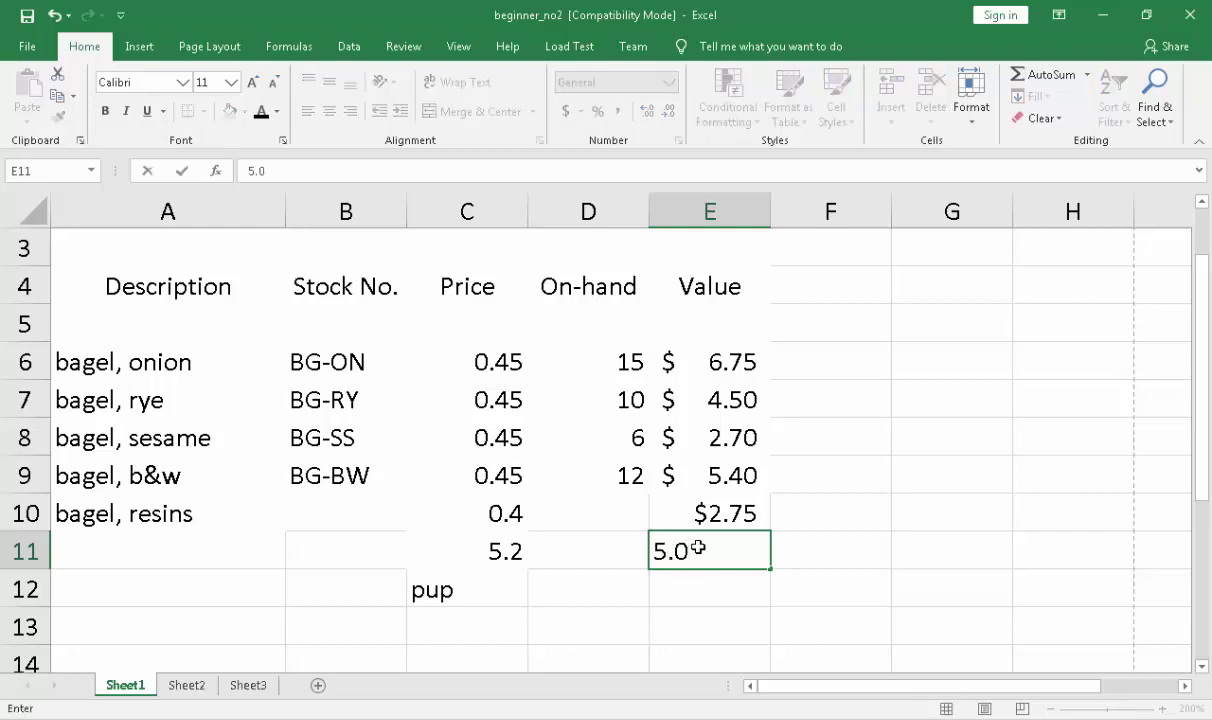
type("5")
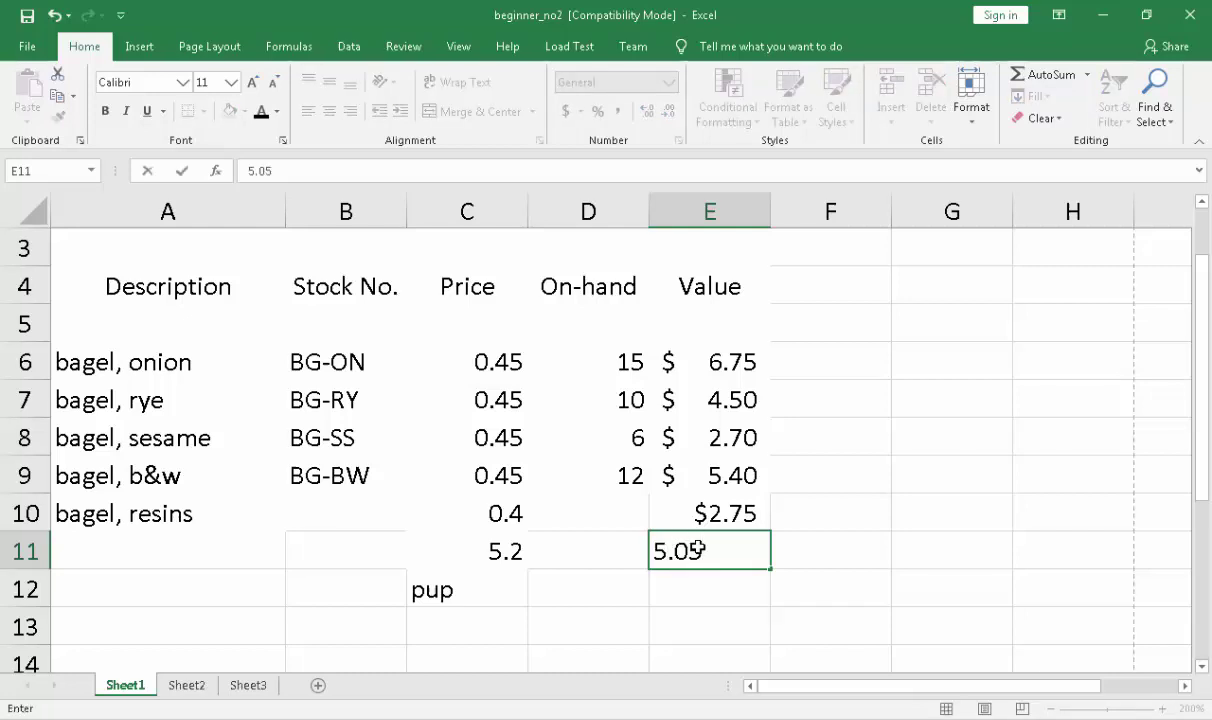
key("BackSpace")
key("BackSpace")
type("1")
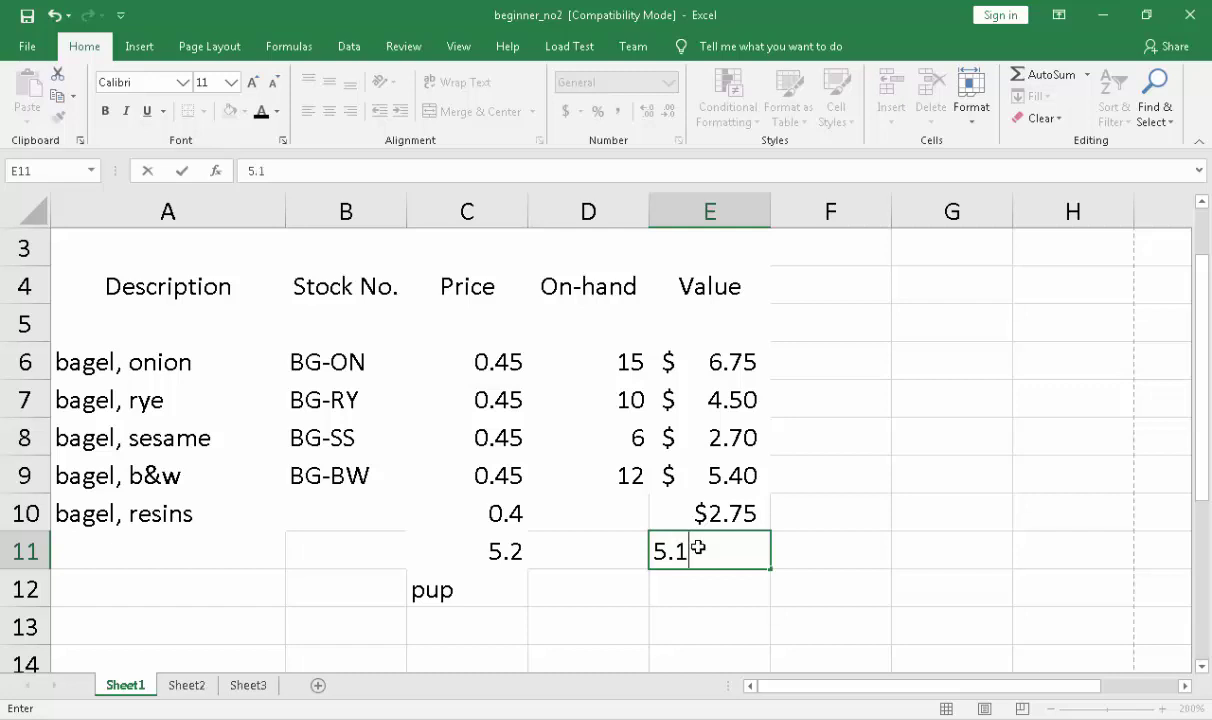
type("5")
key("Return")
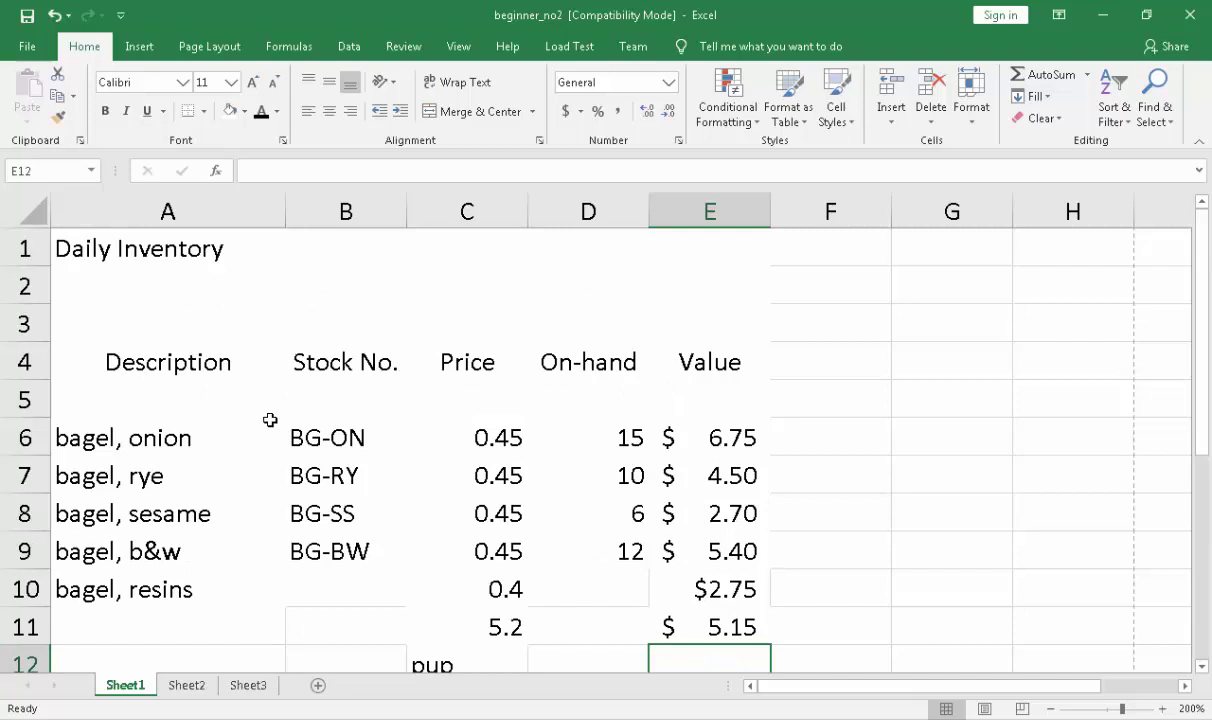
Highlight the blank spacing rows 2, 3 and 5 across the table
scroll(255, 398, "up", 1)
left_click_drag(96, 387, 741, 390)
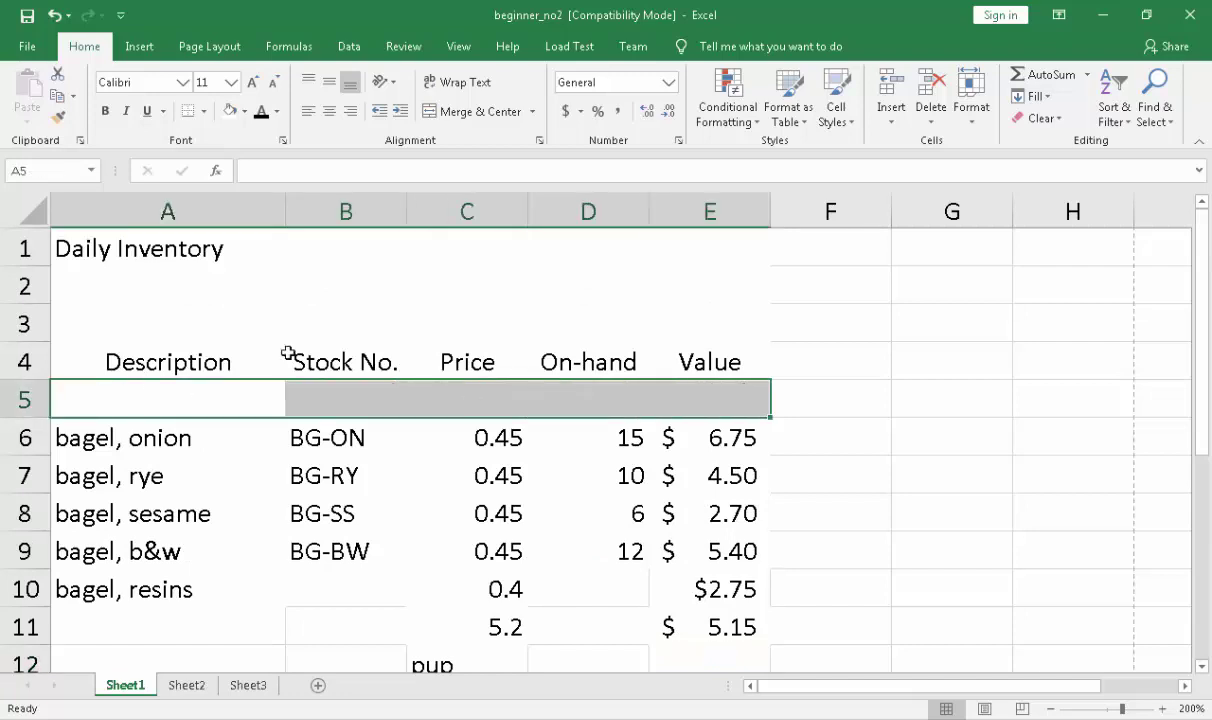
left_click_drag(108, 324, 700, 318)
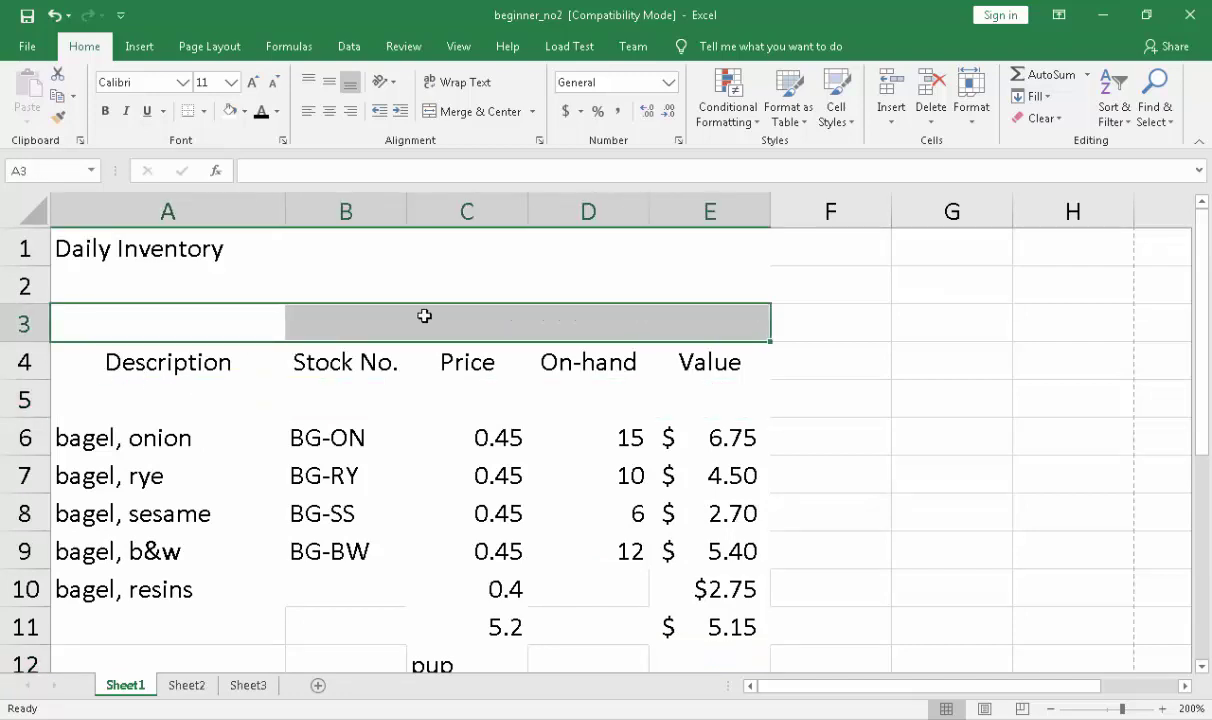
mouse_move(104, 292)
left_mouse_down()
mouse_move(590, 284)
mouse_move(663, 321)
left_mouse_up()
left_click(100, 326)
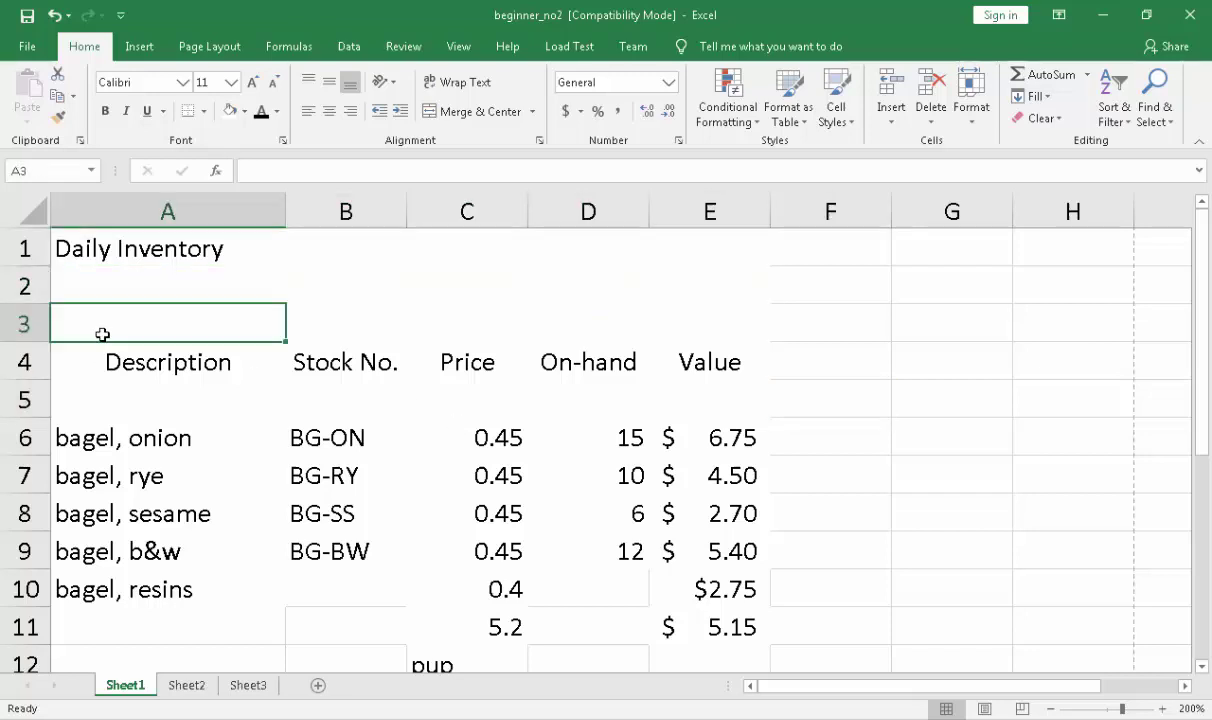
Enter 'bagel, resins' in cell A12, leaving rows 10 and 11 blank
scroll(219, 454, "down", 2)
left_click(130, 366)
left_click(128, 398)
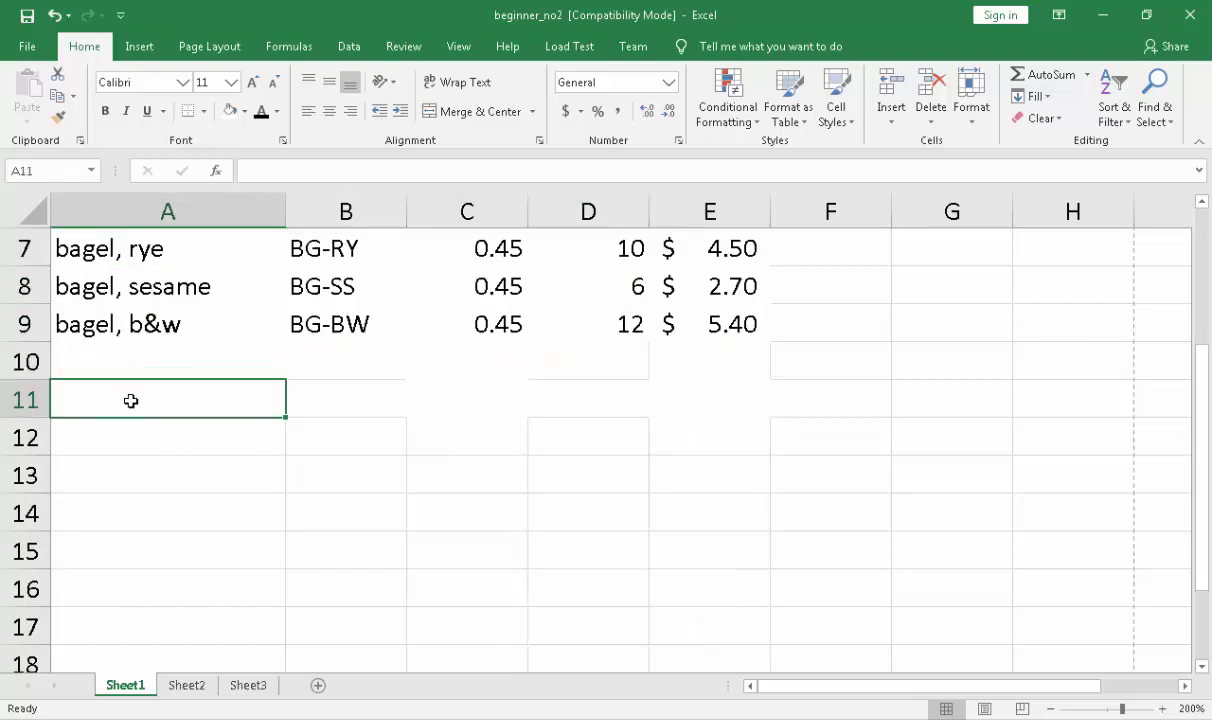
left_click(135, 445)
left_click(134, 345)
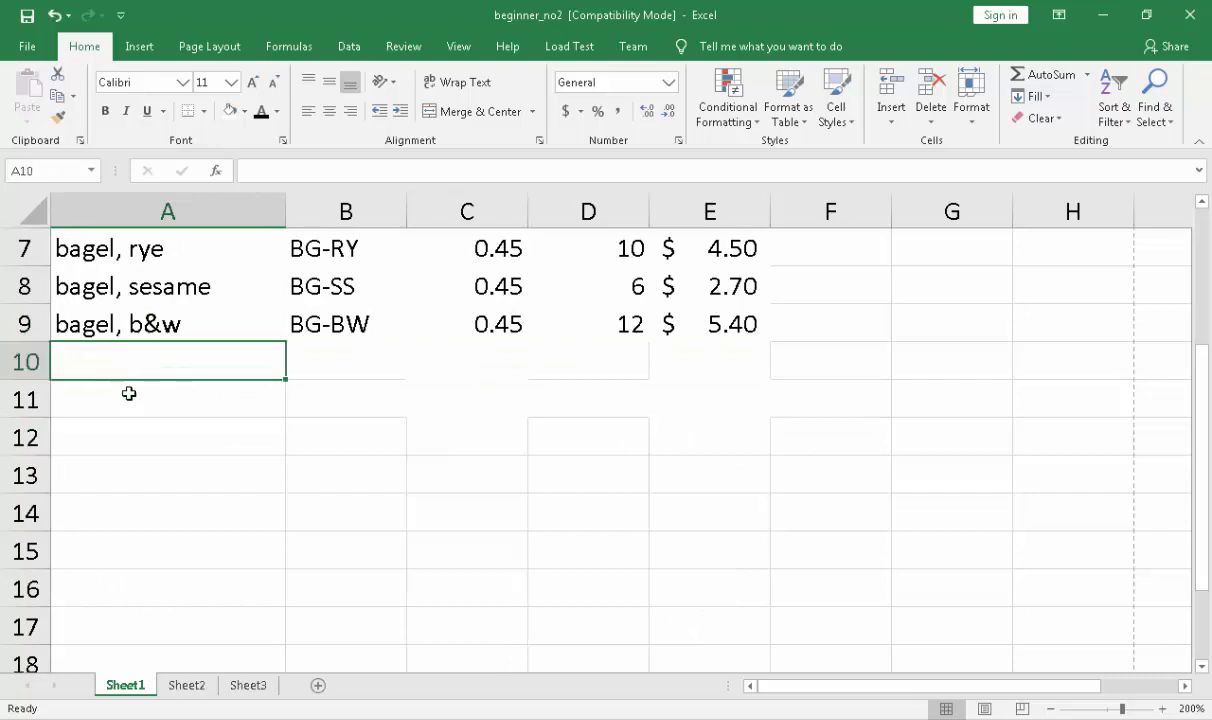
left_click(125, 388)
left_click(135, 431)
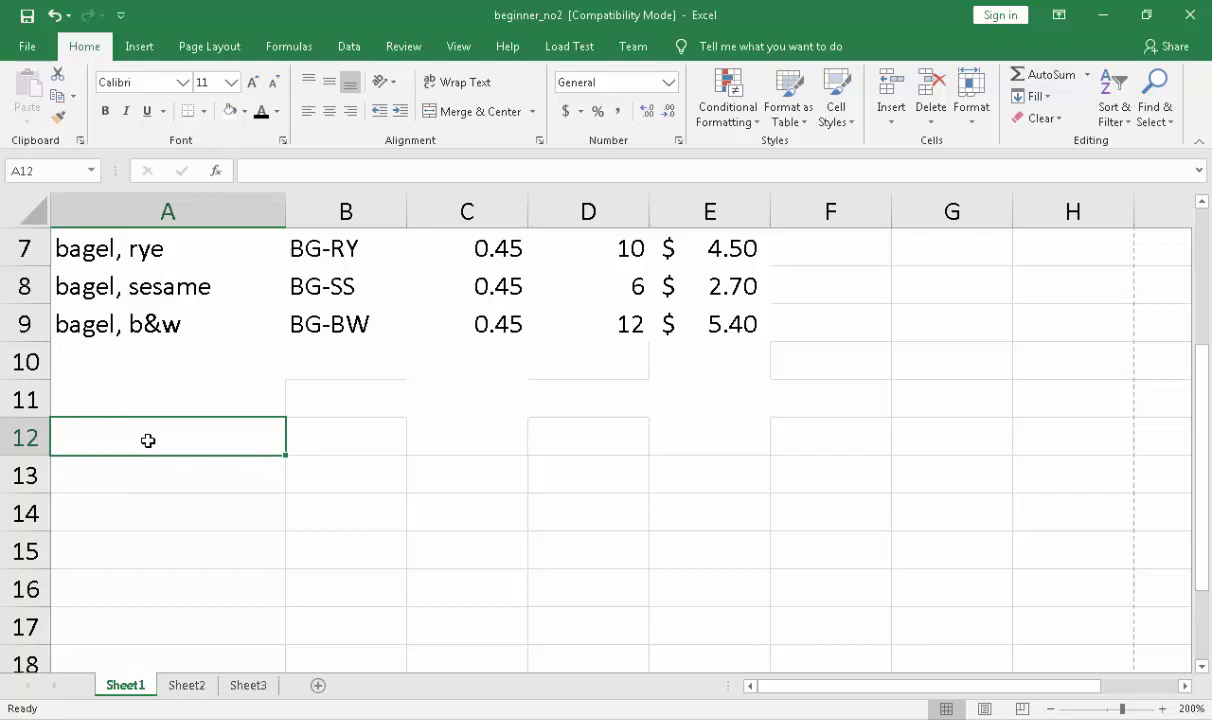
type("bagel")
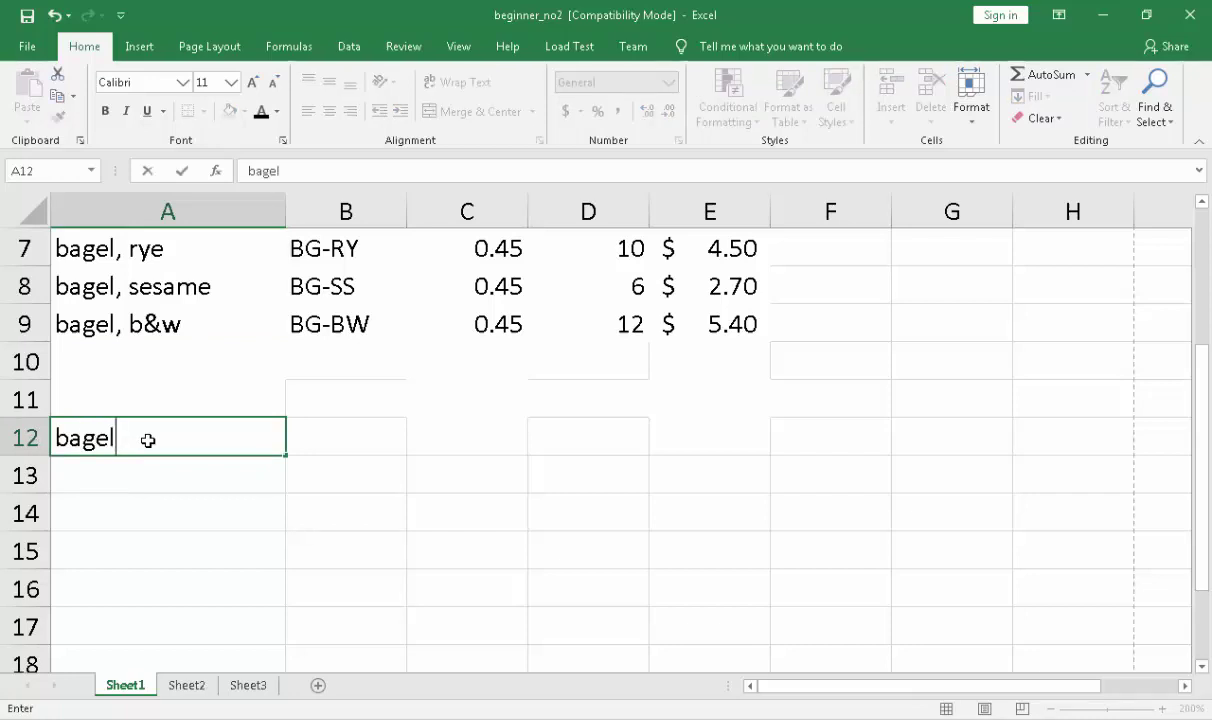
type(", ")
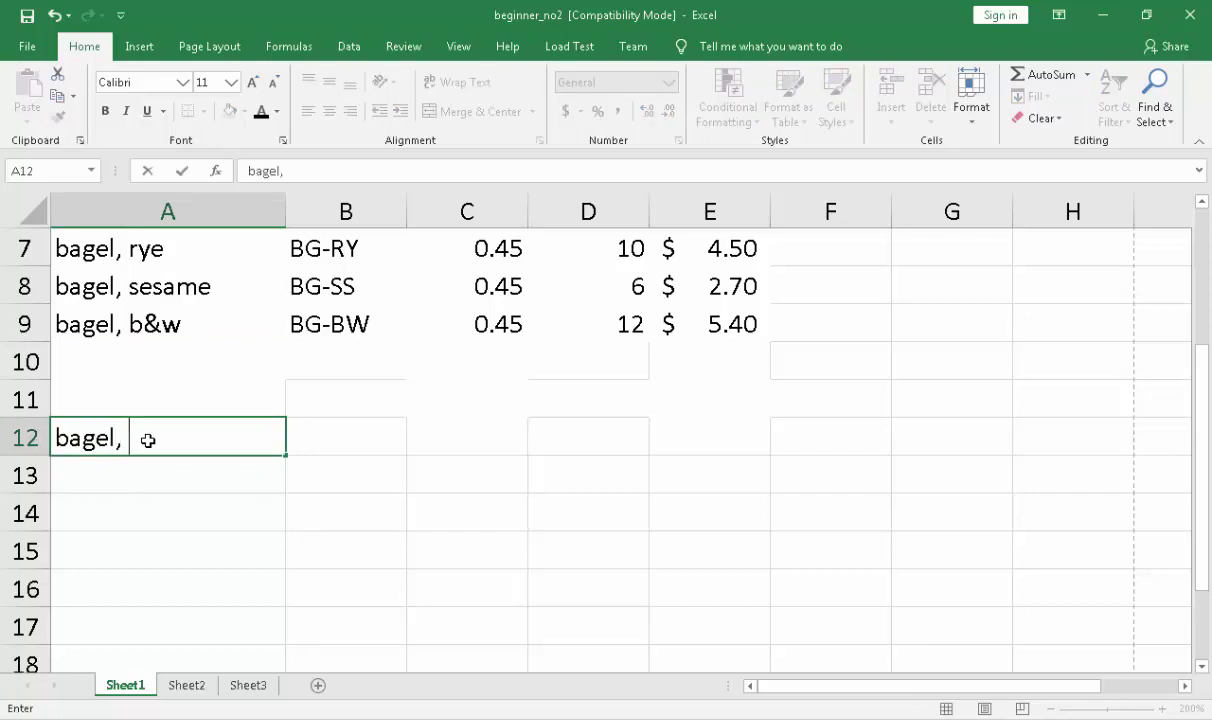
type("resi")
type("ns")
key("Return")
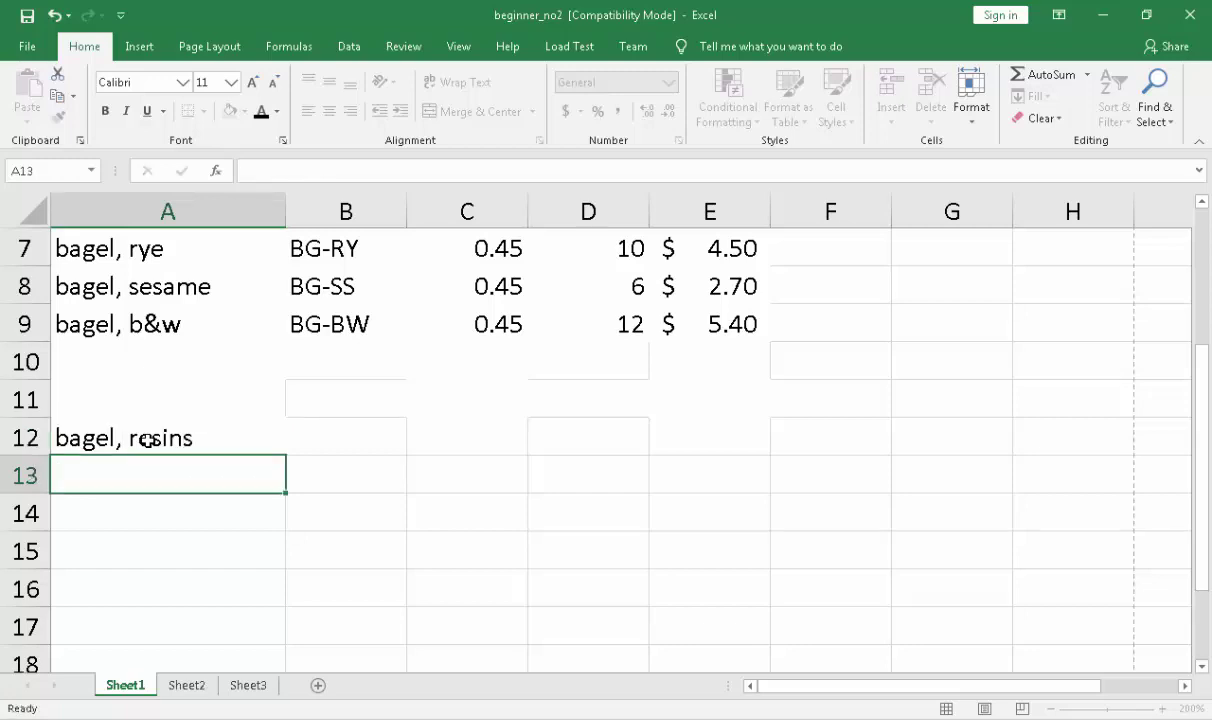
Highlight the blank spacing rows 10 and 11 above the new item
left_click_drag(131, 355, 143, 389)
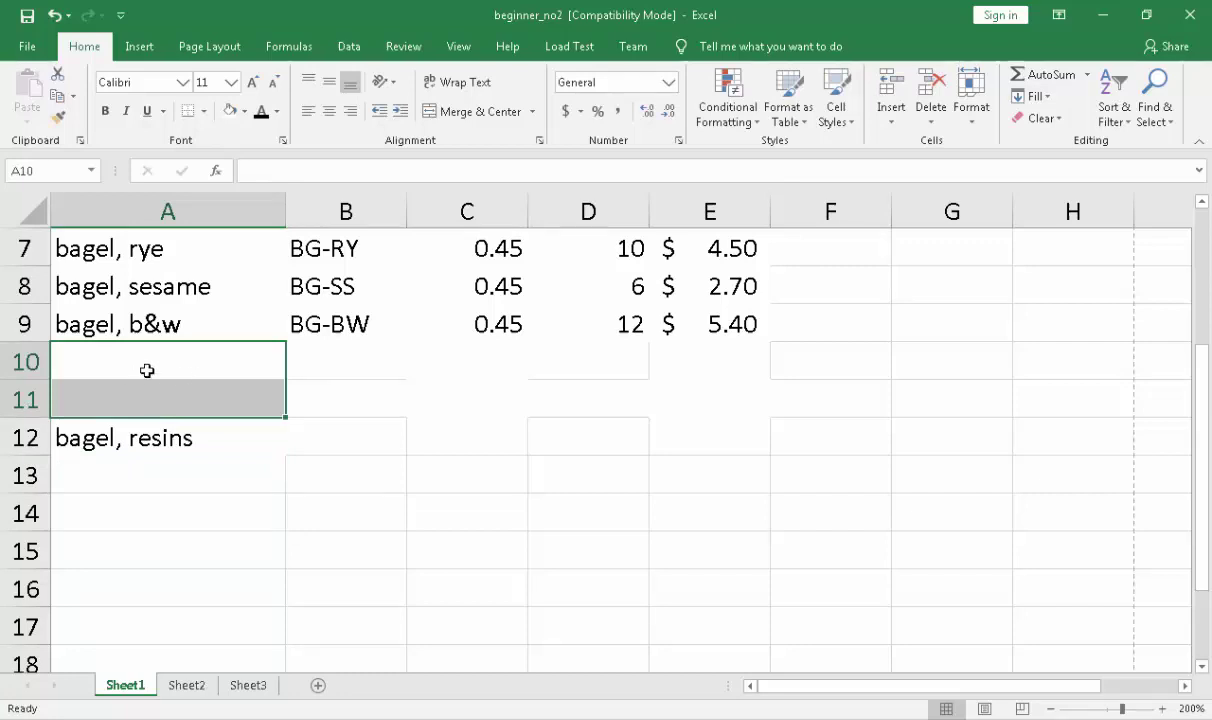
left_click(342, 393)
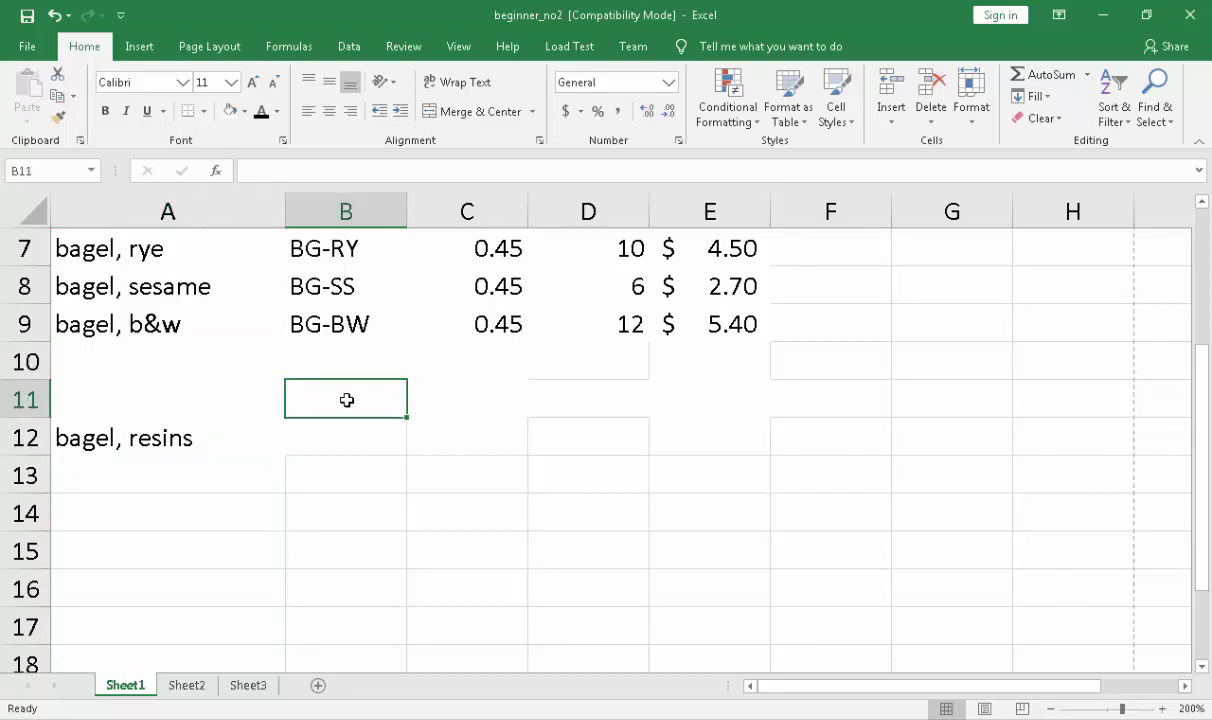
scroll(709, 438, "up", 2)
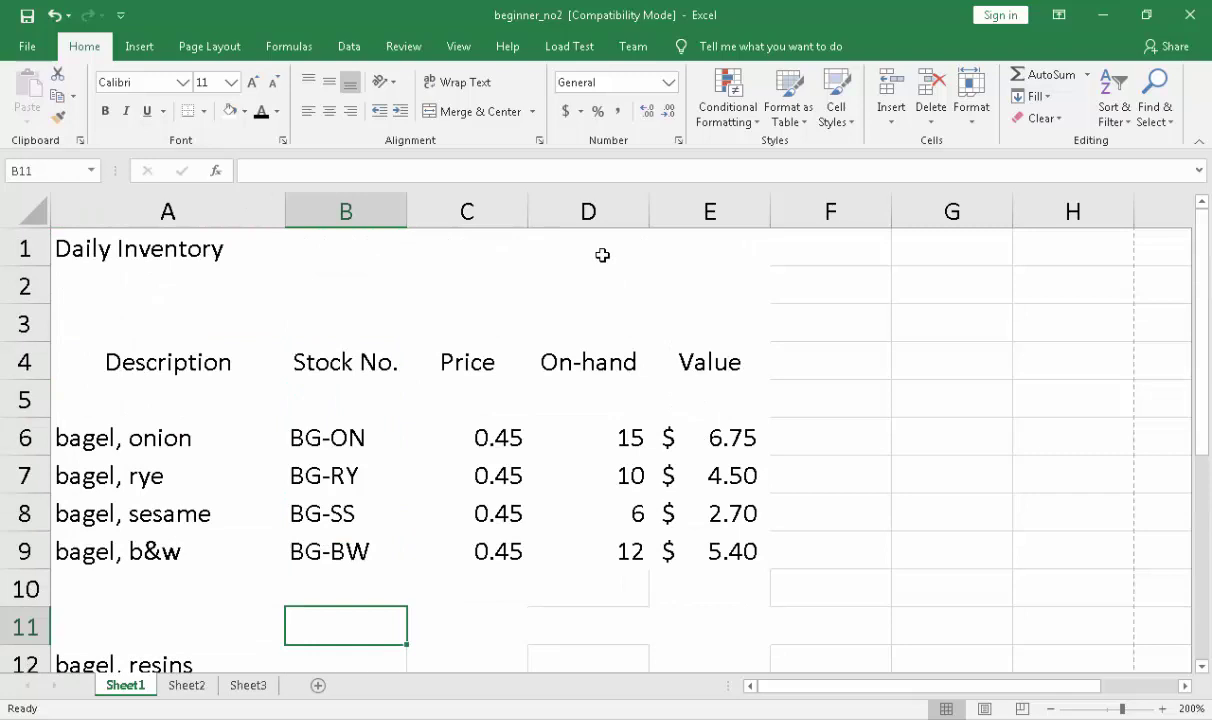
Type the header 'sum' in cell G4 beside the Value heading
left_click(918, 377)
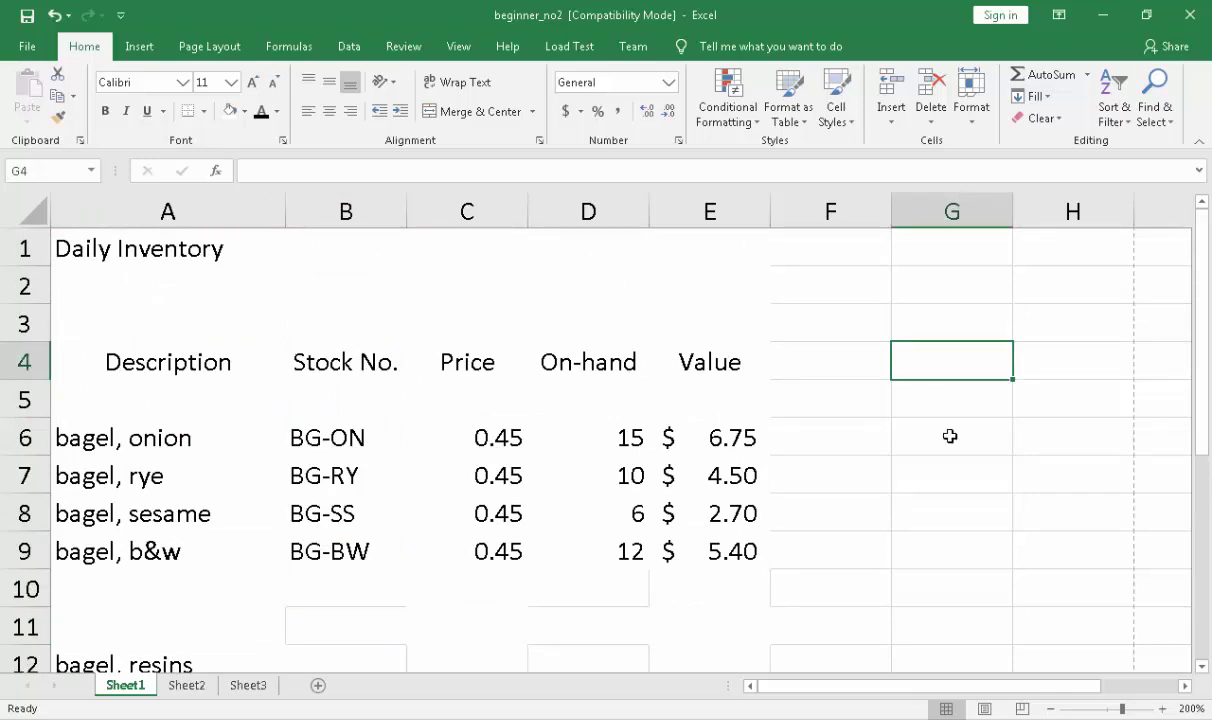
type("su")
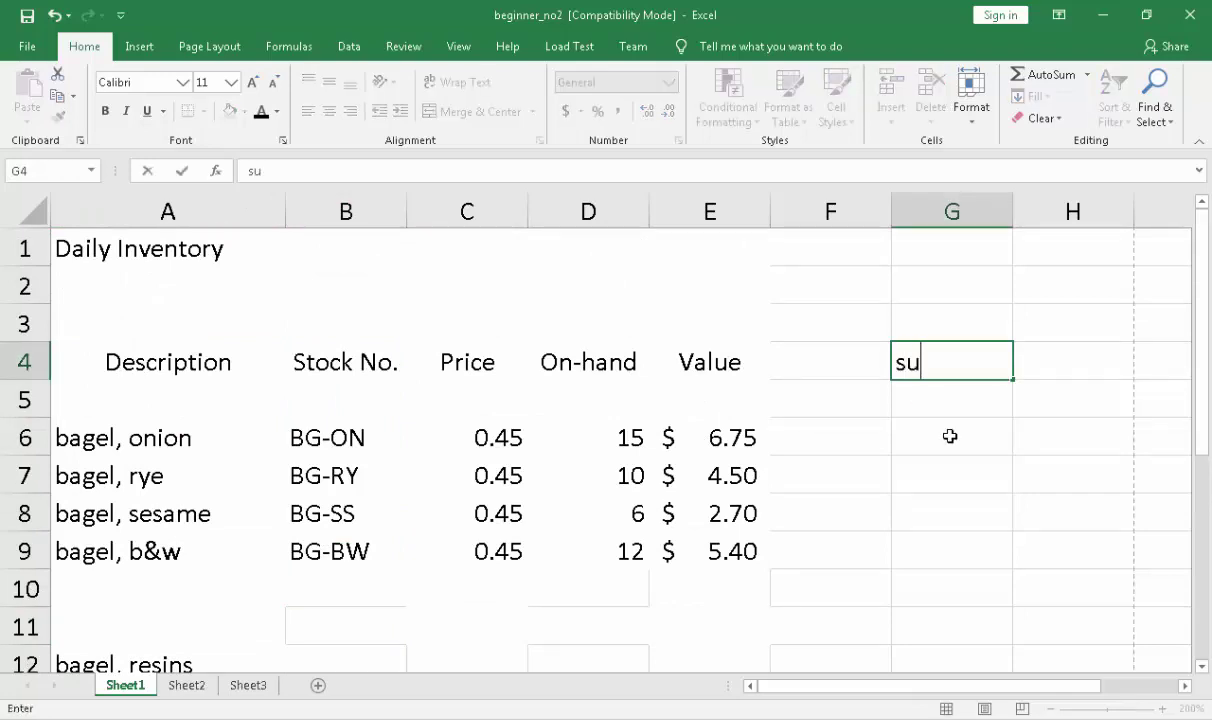
type("m")
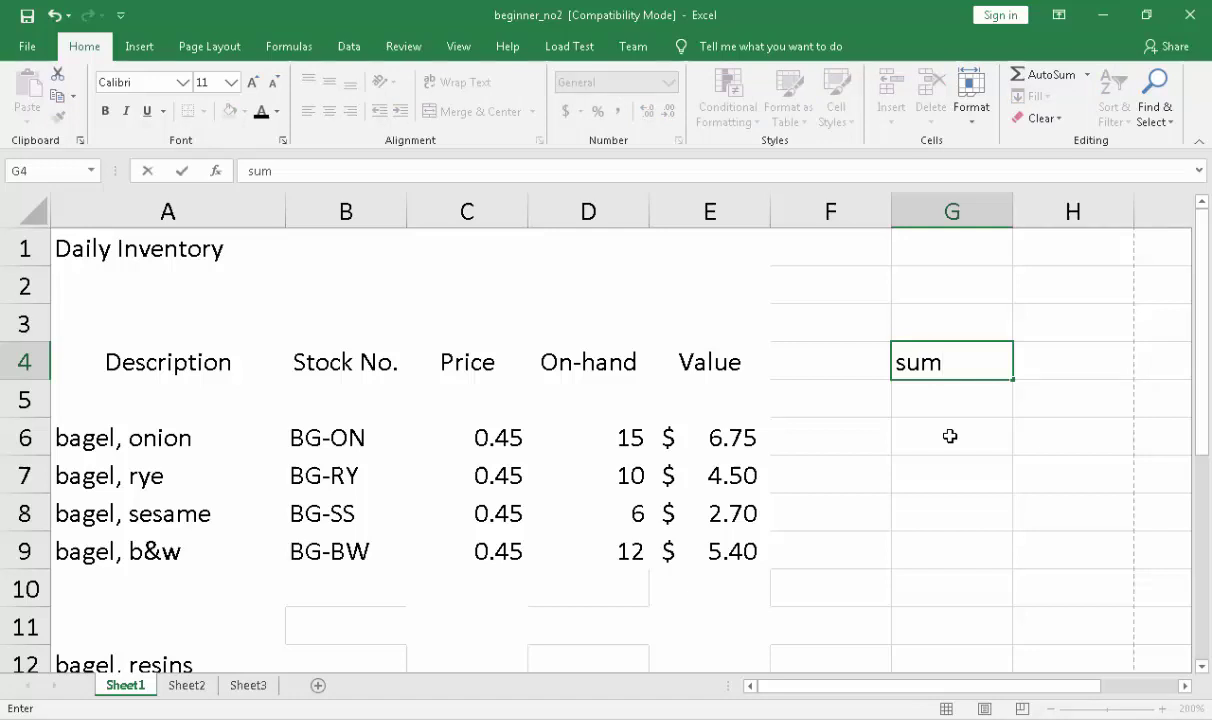
key("Return")
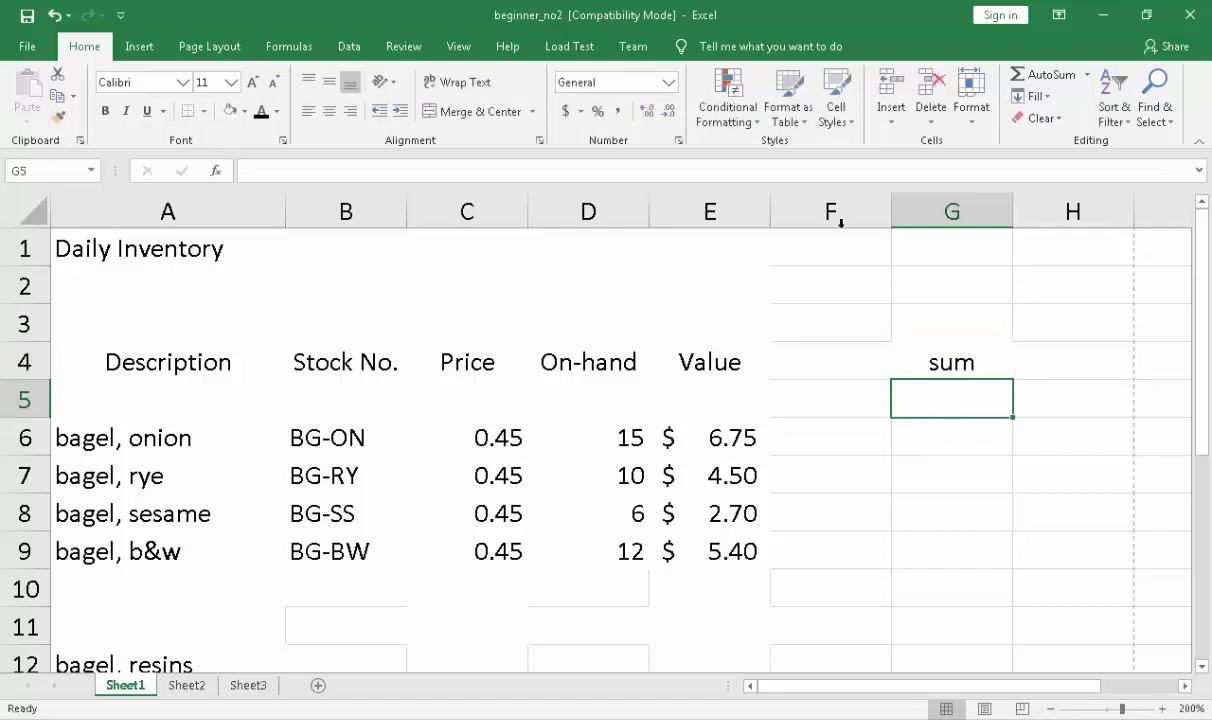
left_click(833, 212)
left_click(913, 345)
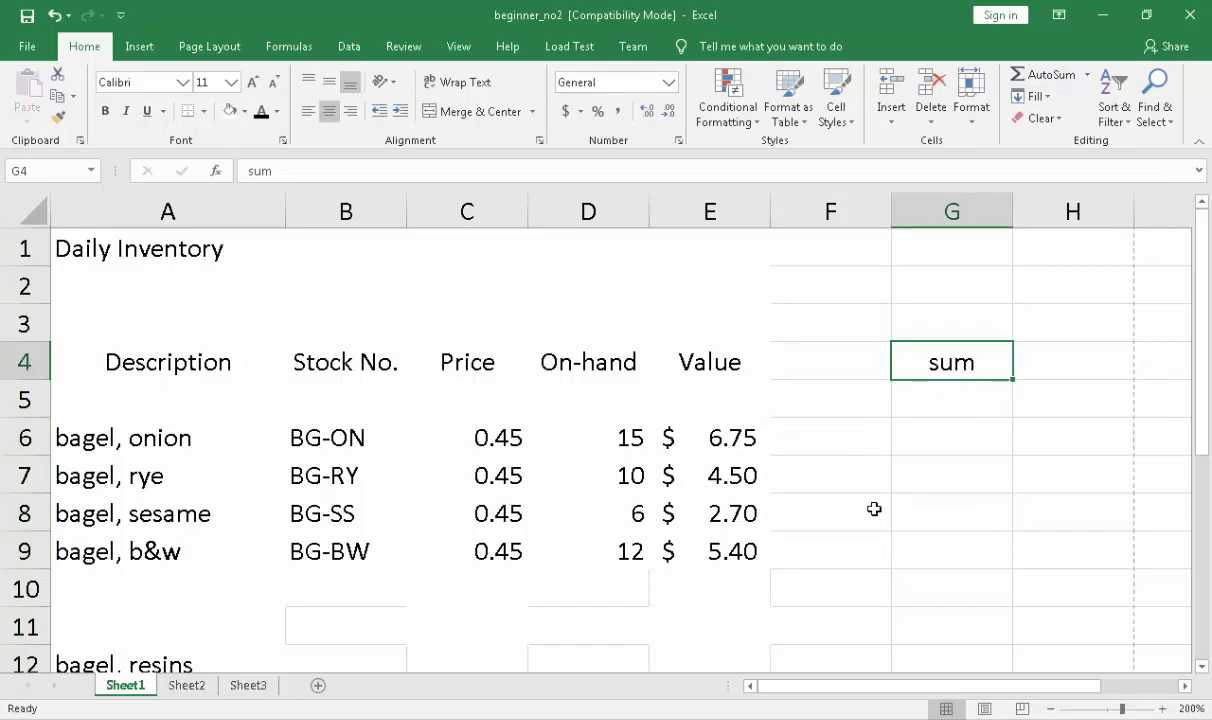
key("Down")
key("Down")
key("Left")
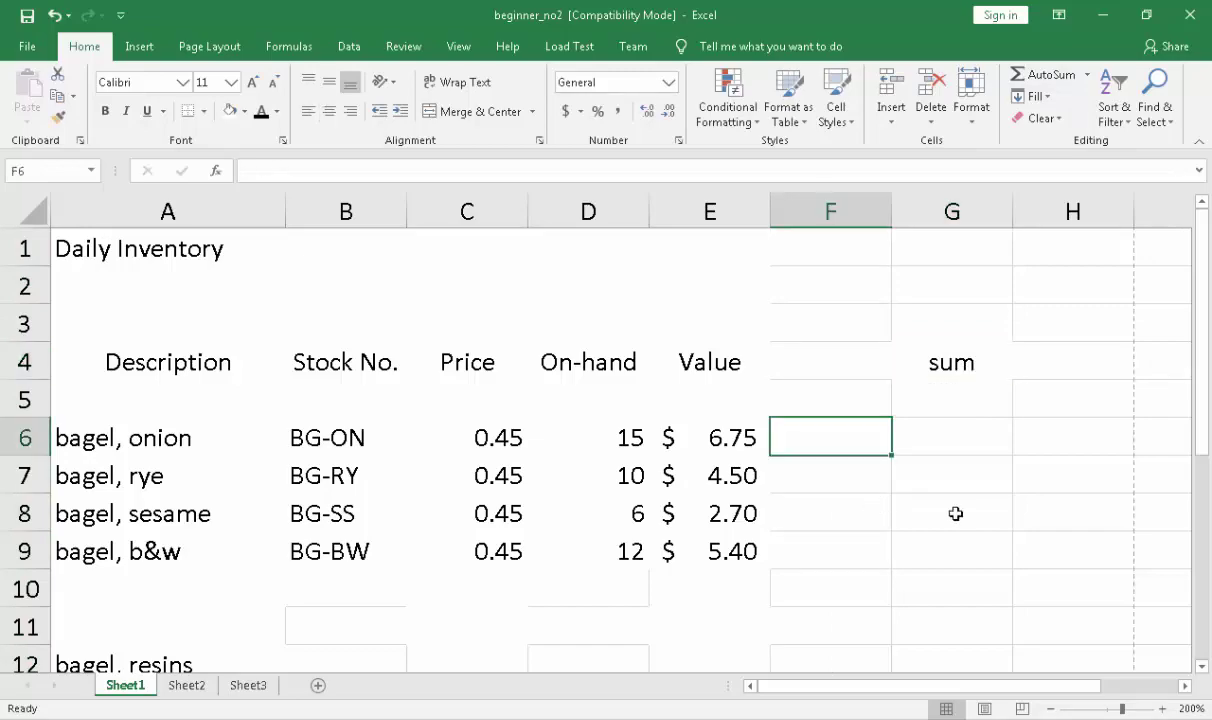